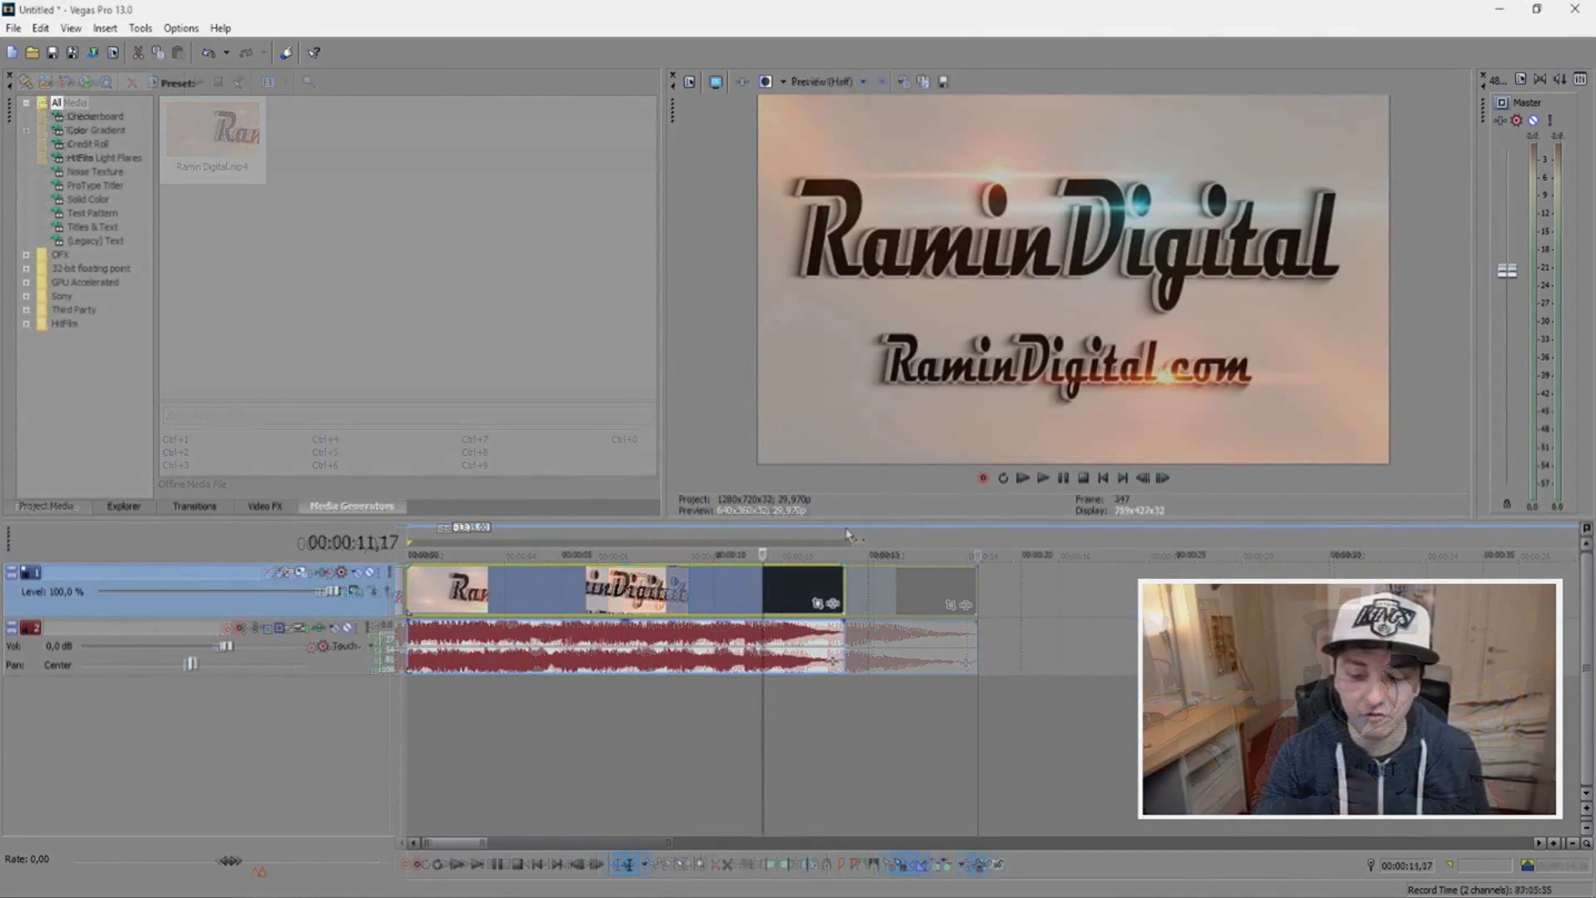
Select the full 14-second range of the Ranin Digital.mp4 clip and play it.
drag(847, 535, 409, 534)
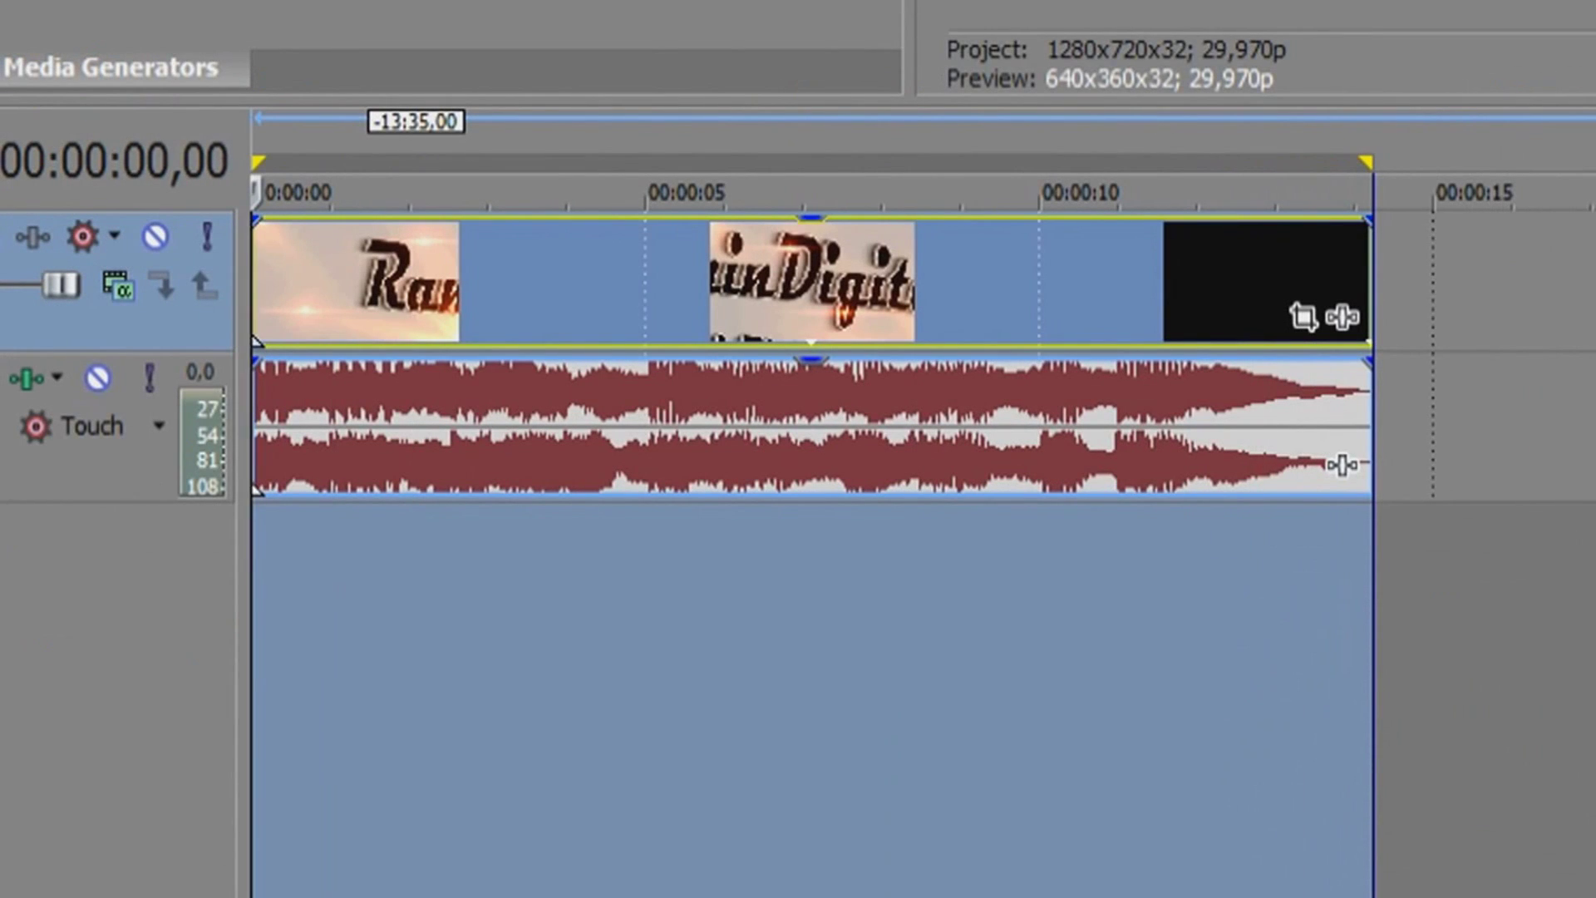
key(space)
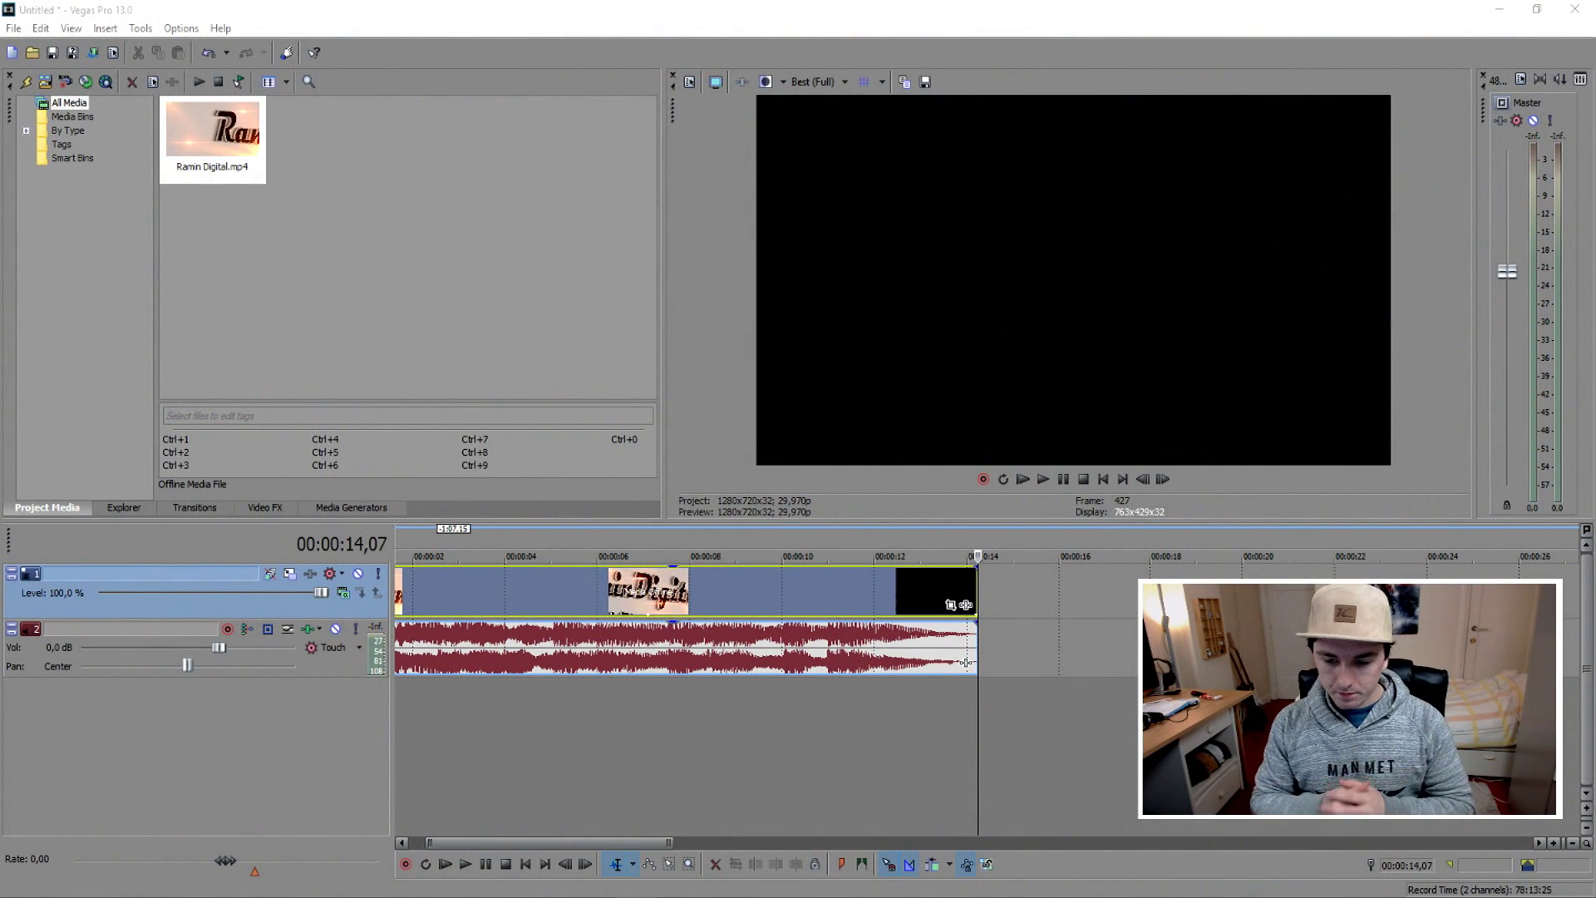
Return the playhead to the clip start and briefly replay the RaminDigital logo opening.
click(1080, 601)
scroll(1080, 601, down, 3)
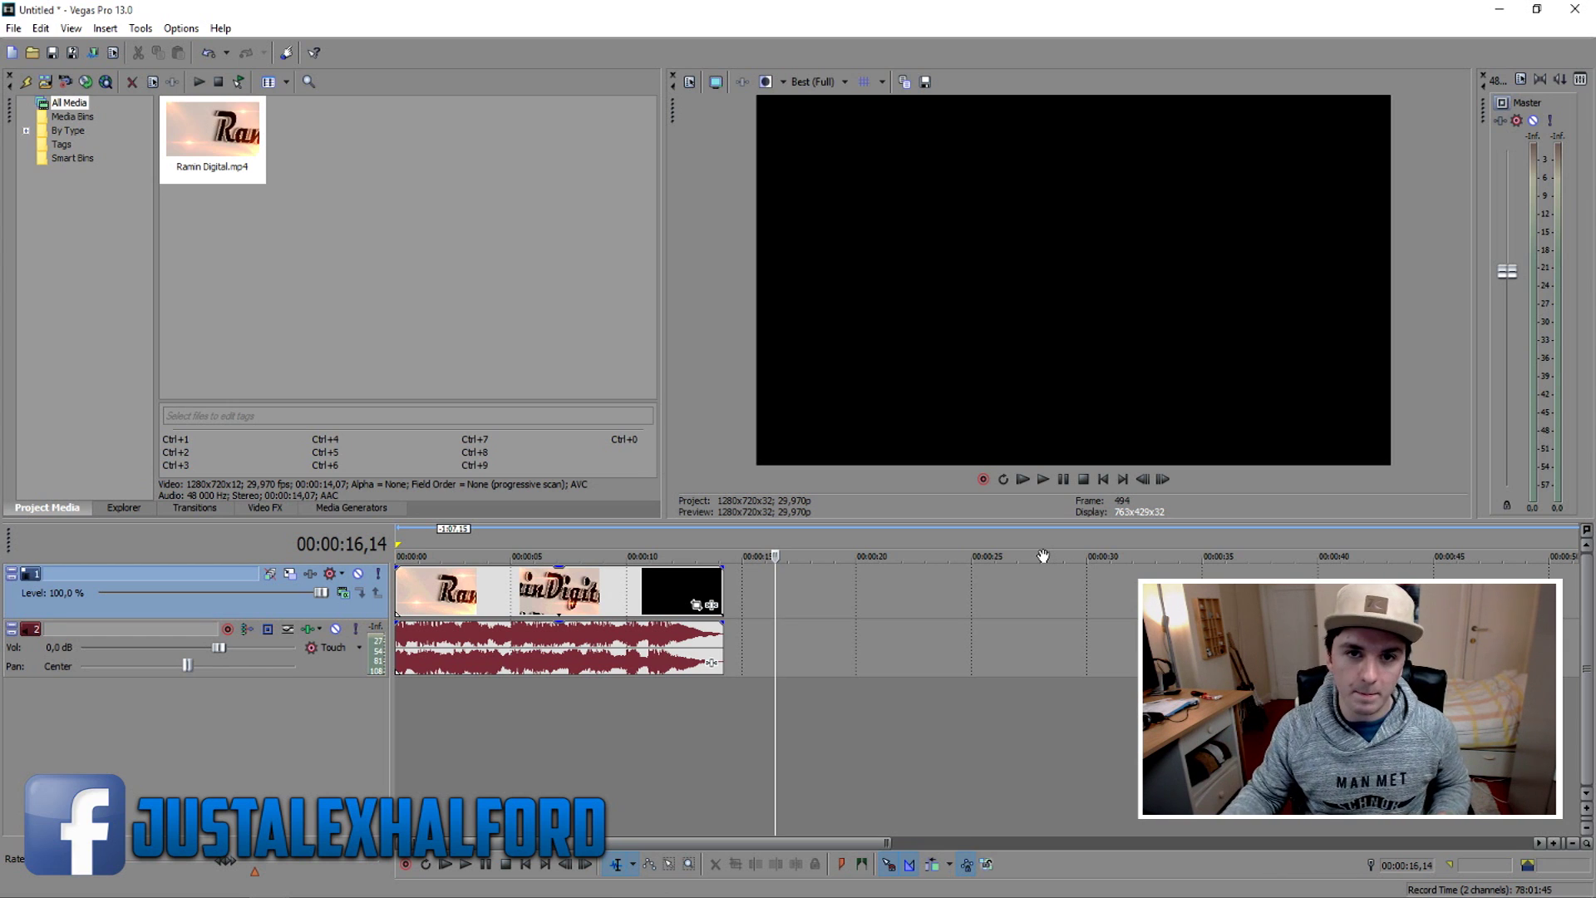
click(693, 536)
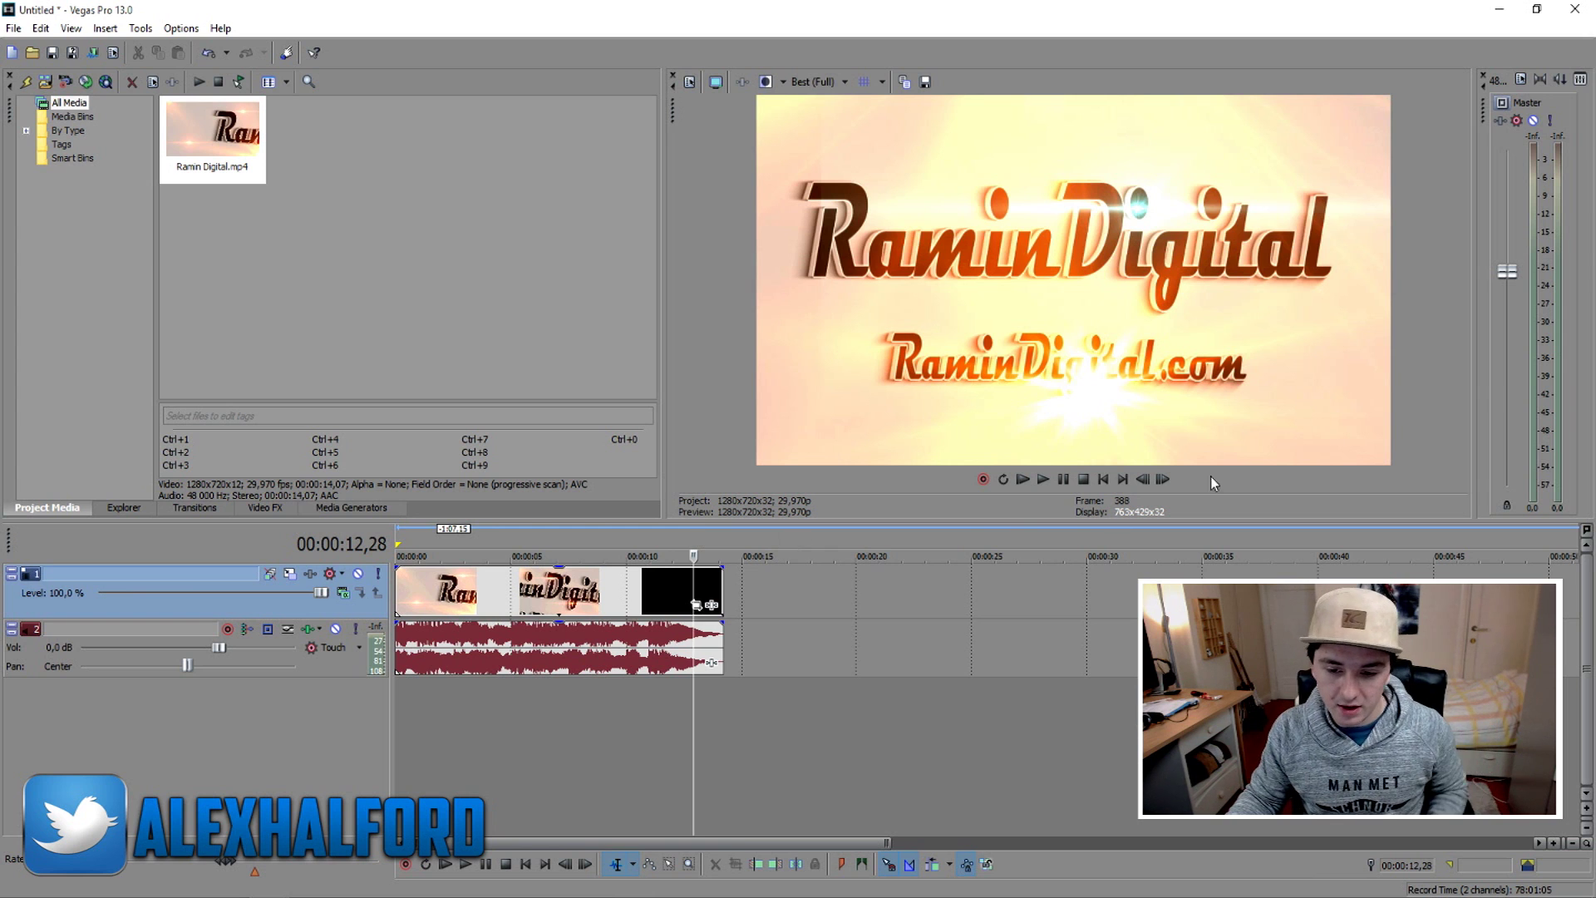
click(1103, 479)
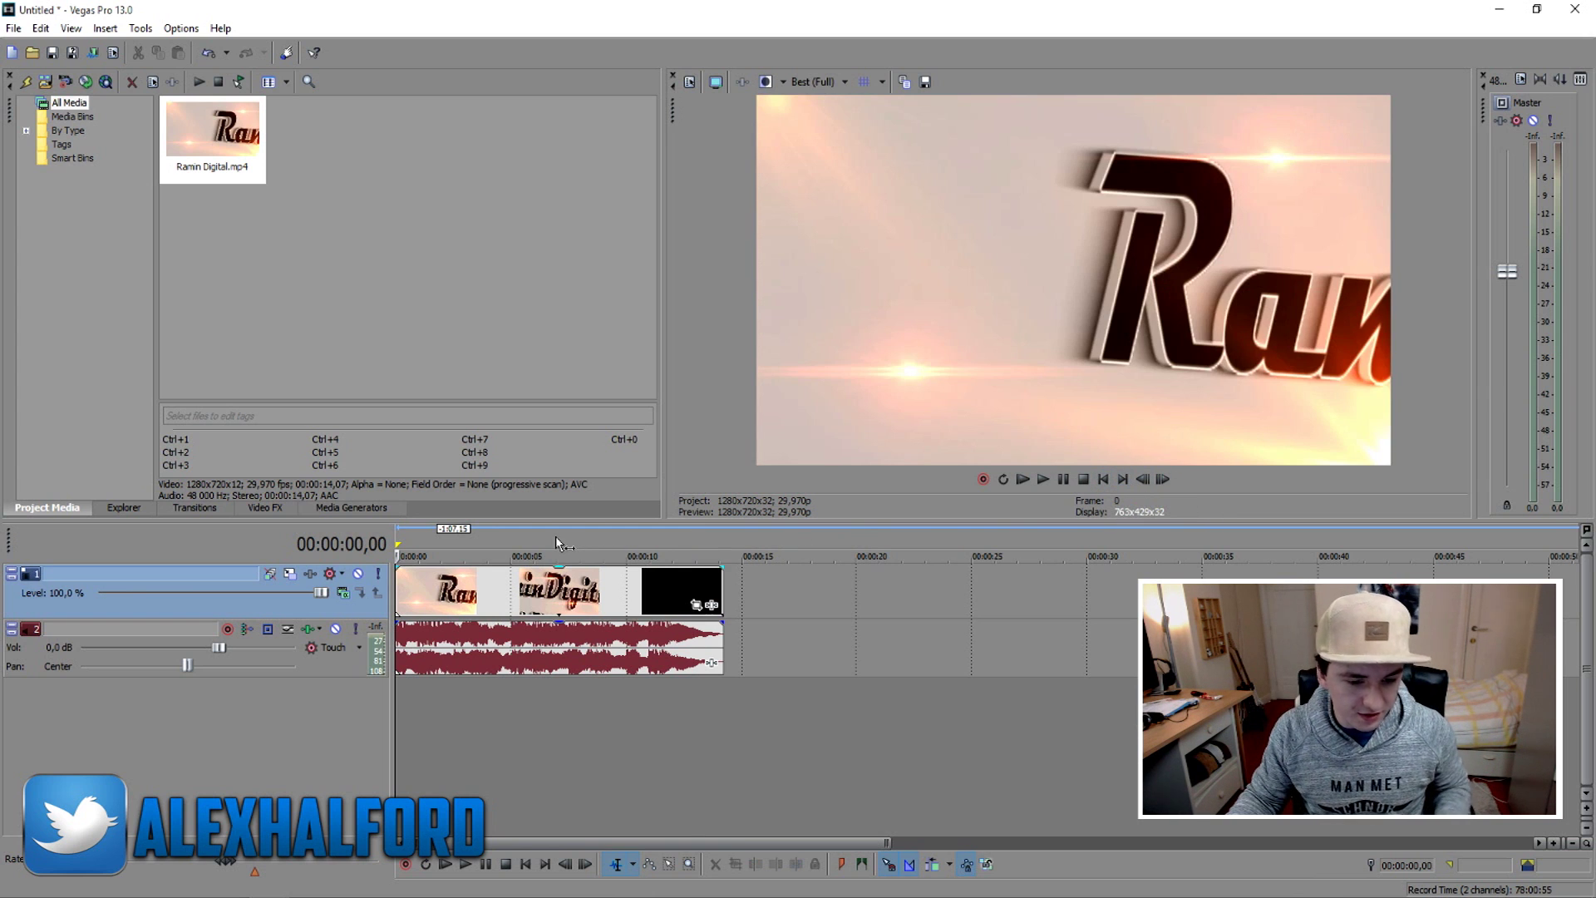
key(space)
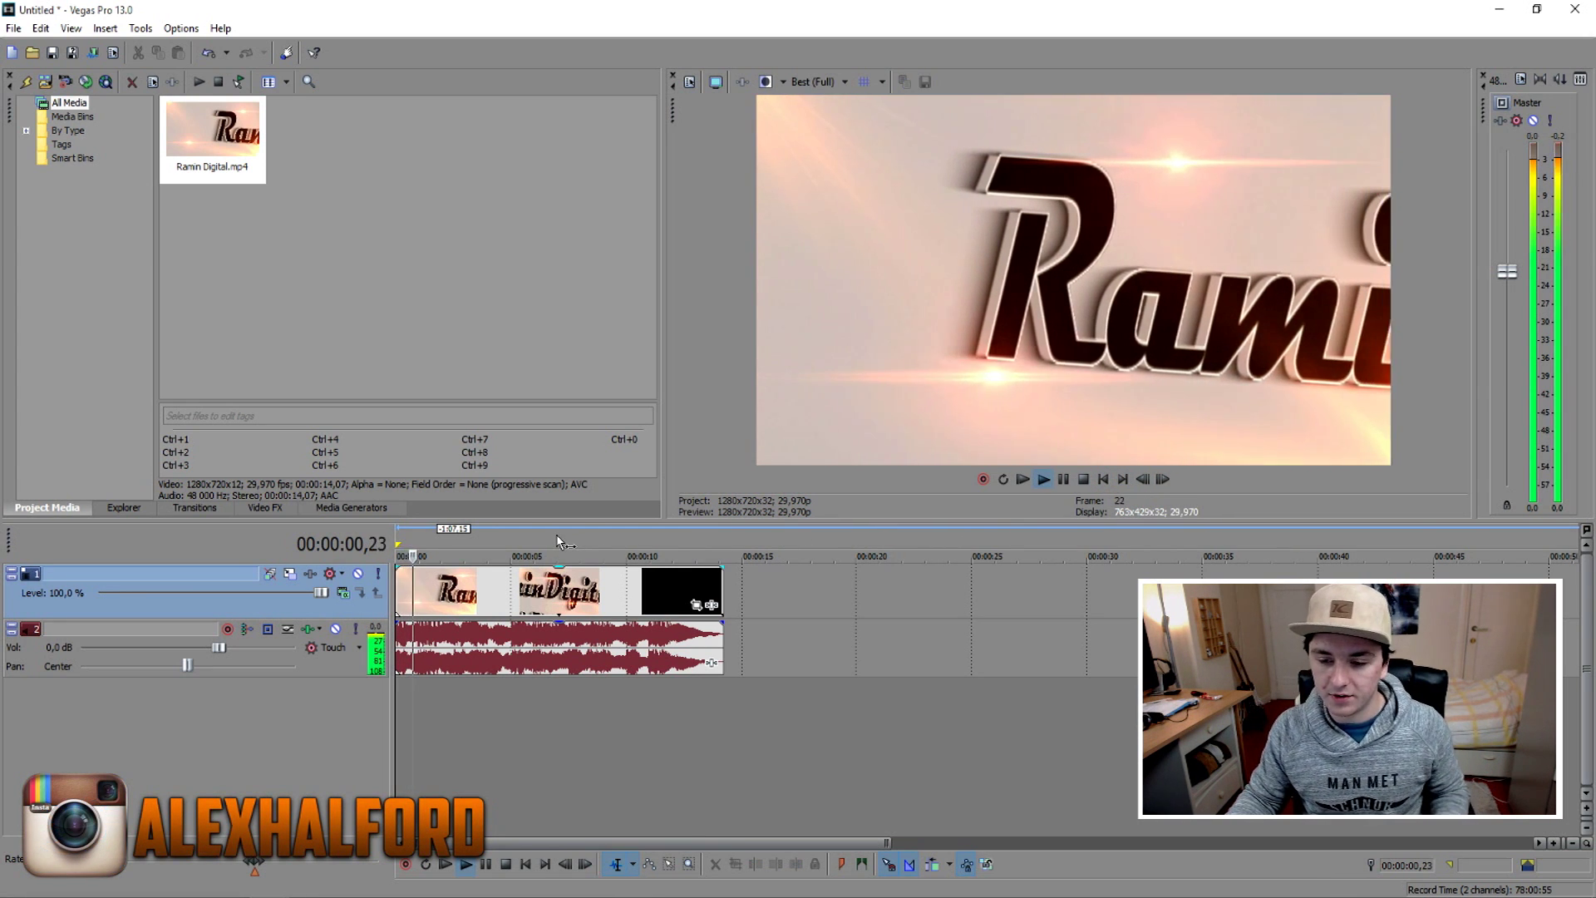
key(space)
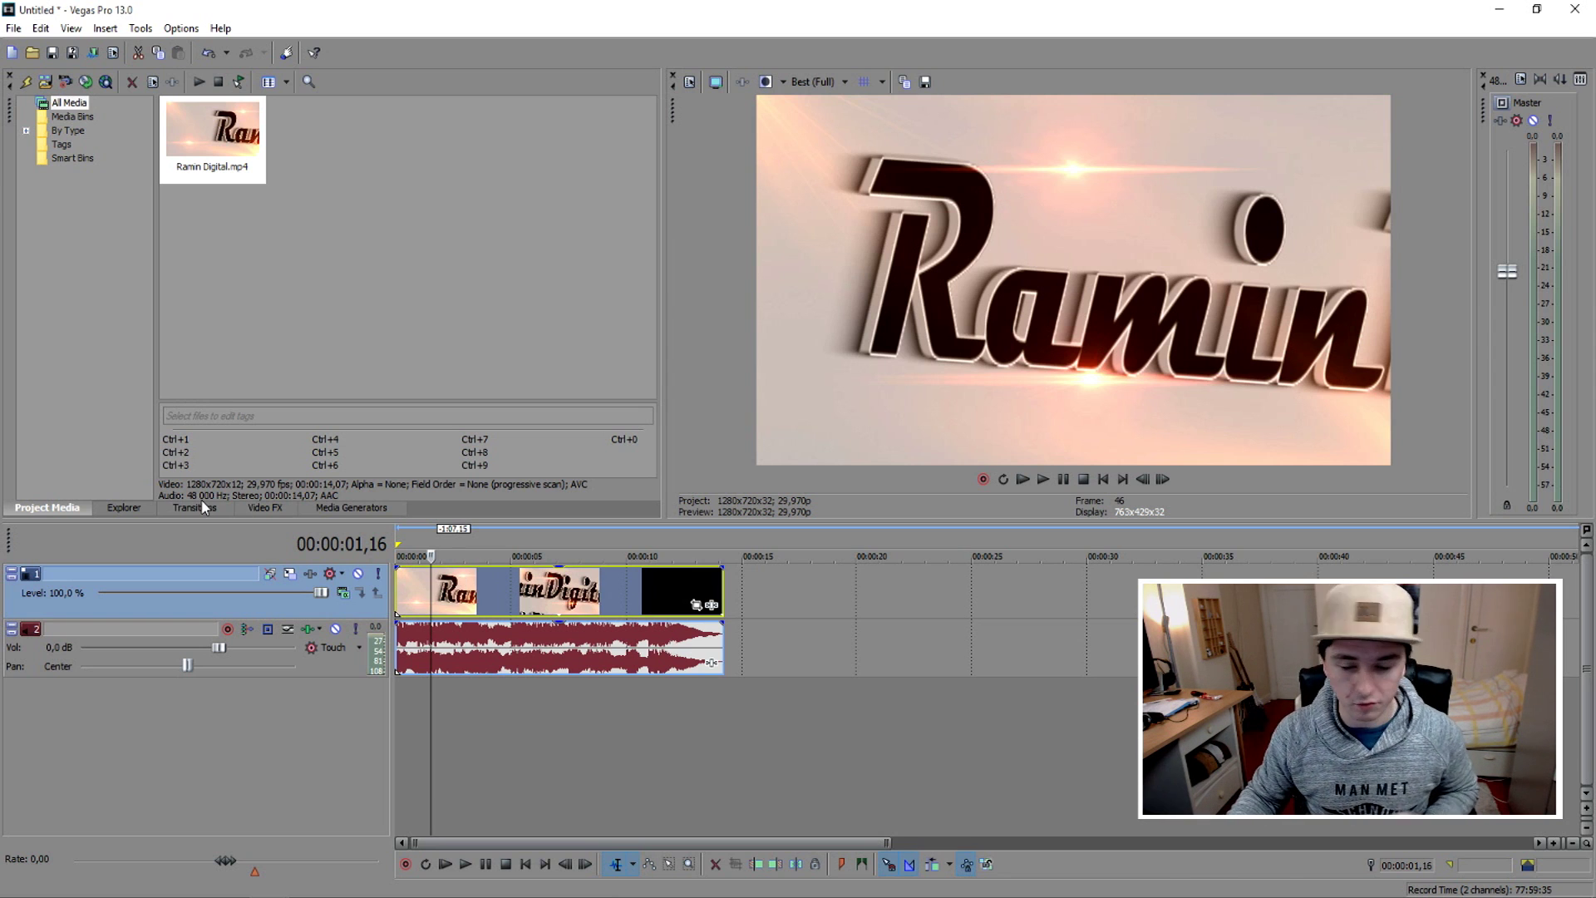
Double-click the clip event to select its whole time range.
click(715, 529)
click(722, 530)
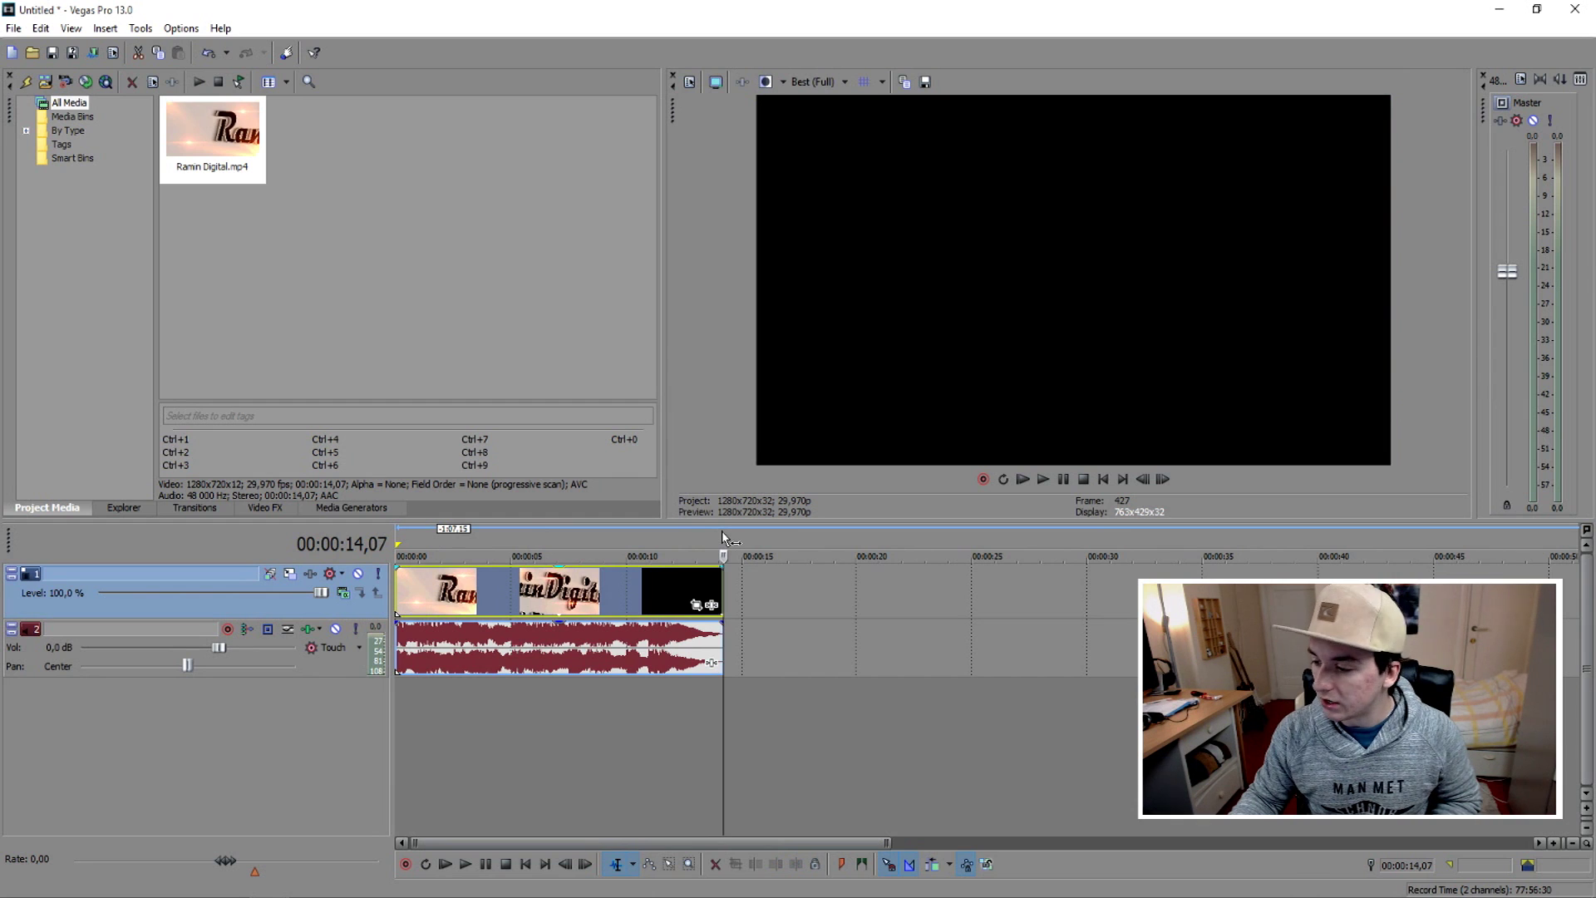
double_click(722, 530)
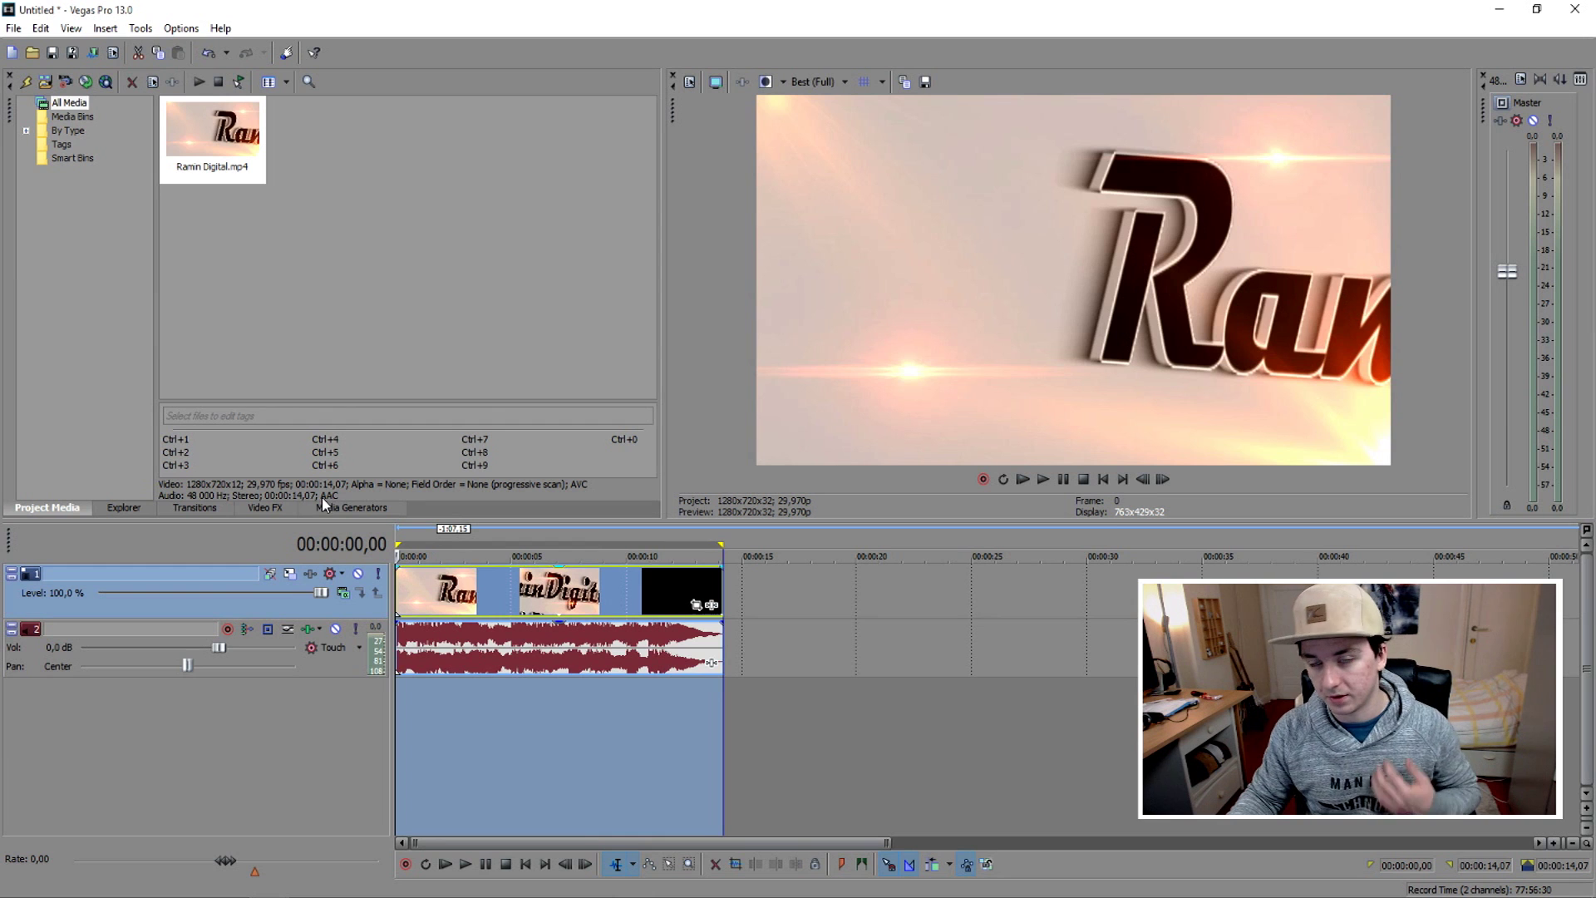
scroll(1150, 447, down, 4)
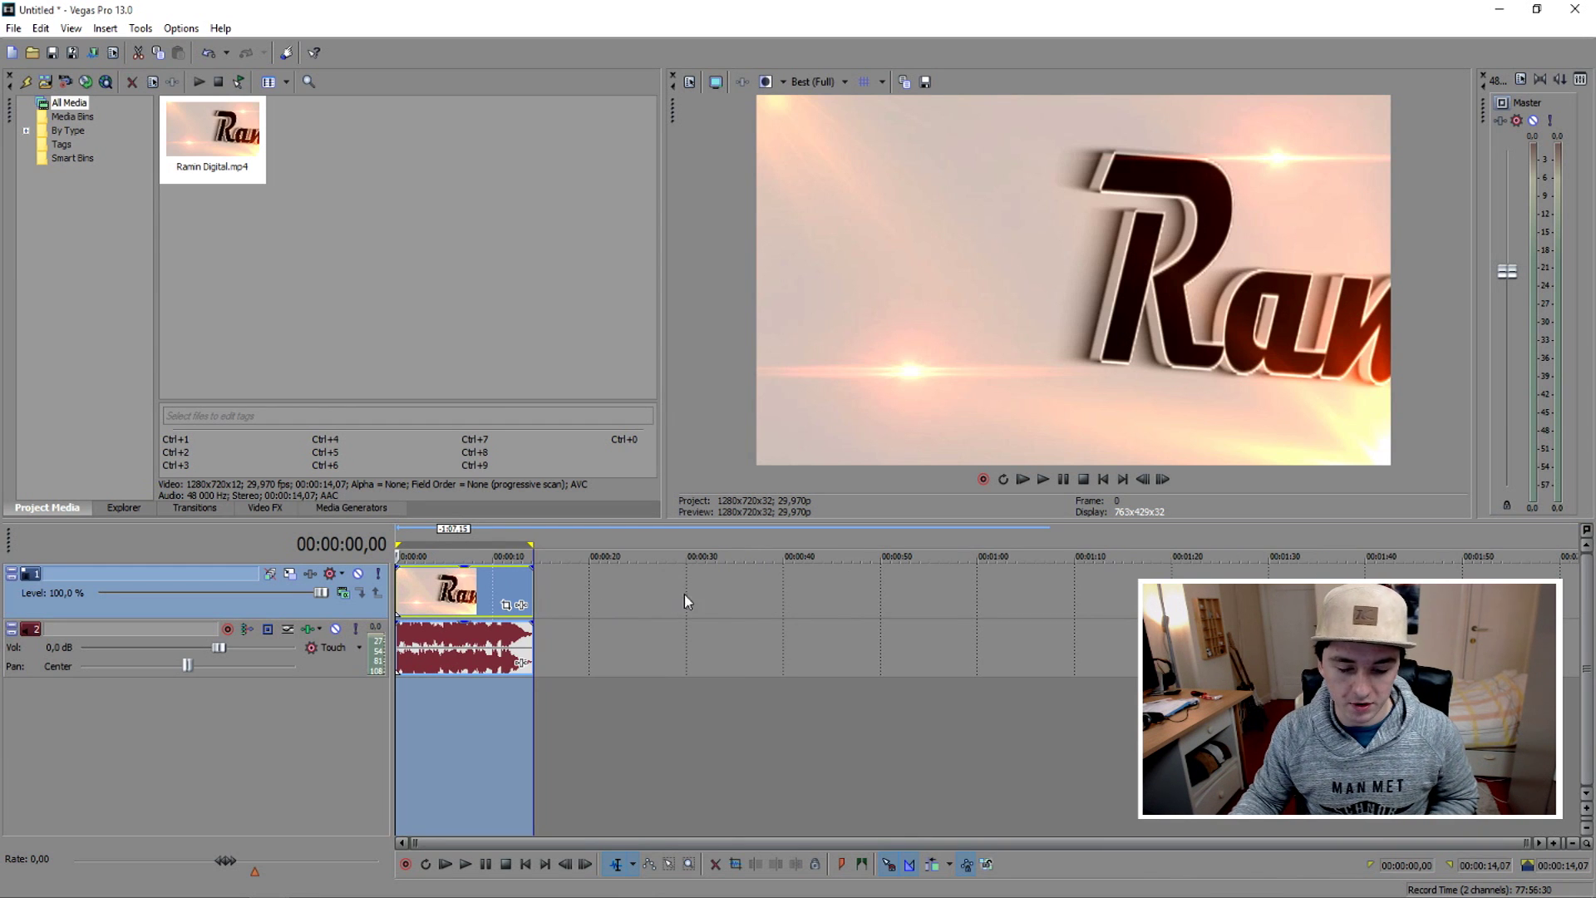
scroll(605, 603, up, 2)
scroll(606, 605, up, 2)
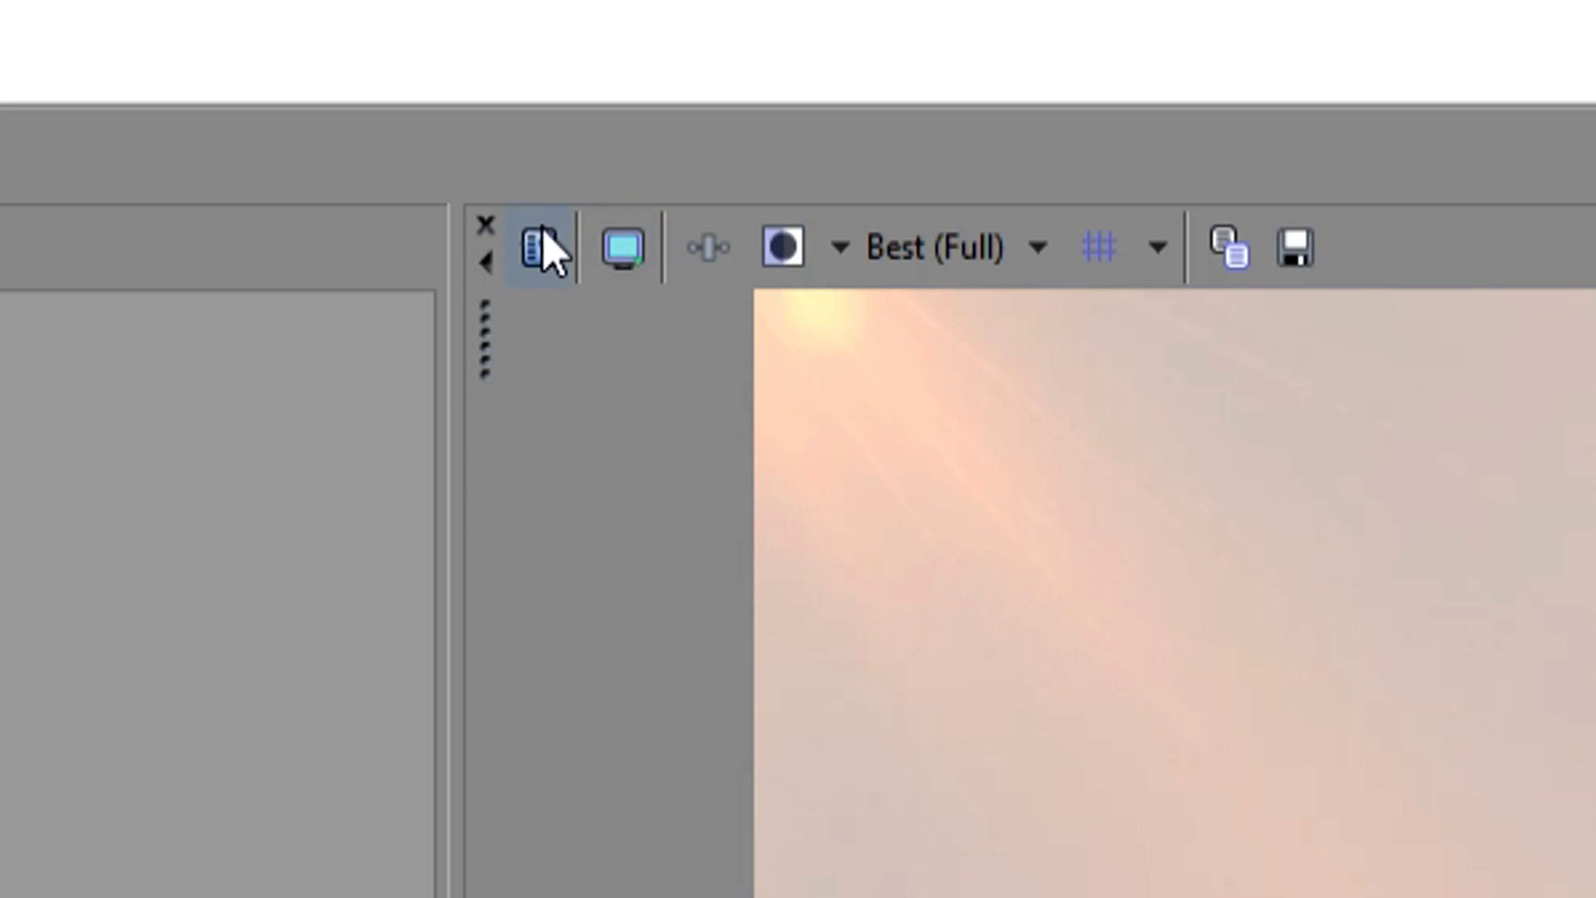
Set the project video template to HD 720-50p (1280x720).
click(689, 82)
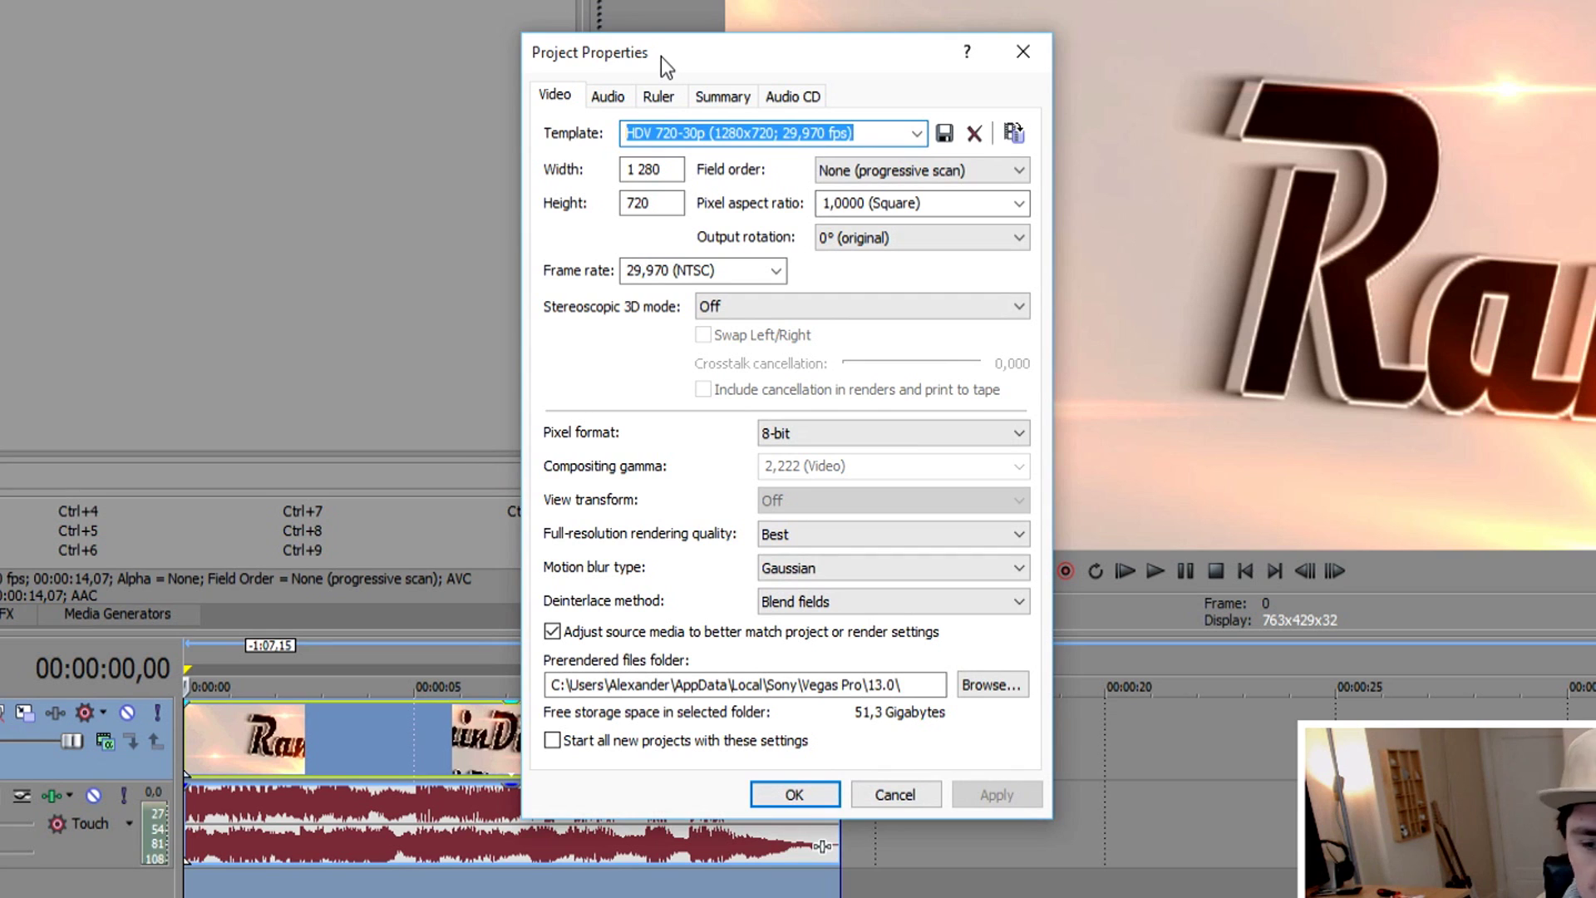
key(Down)
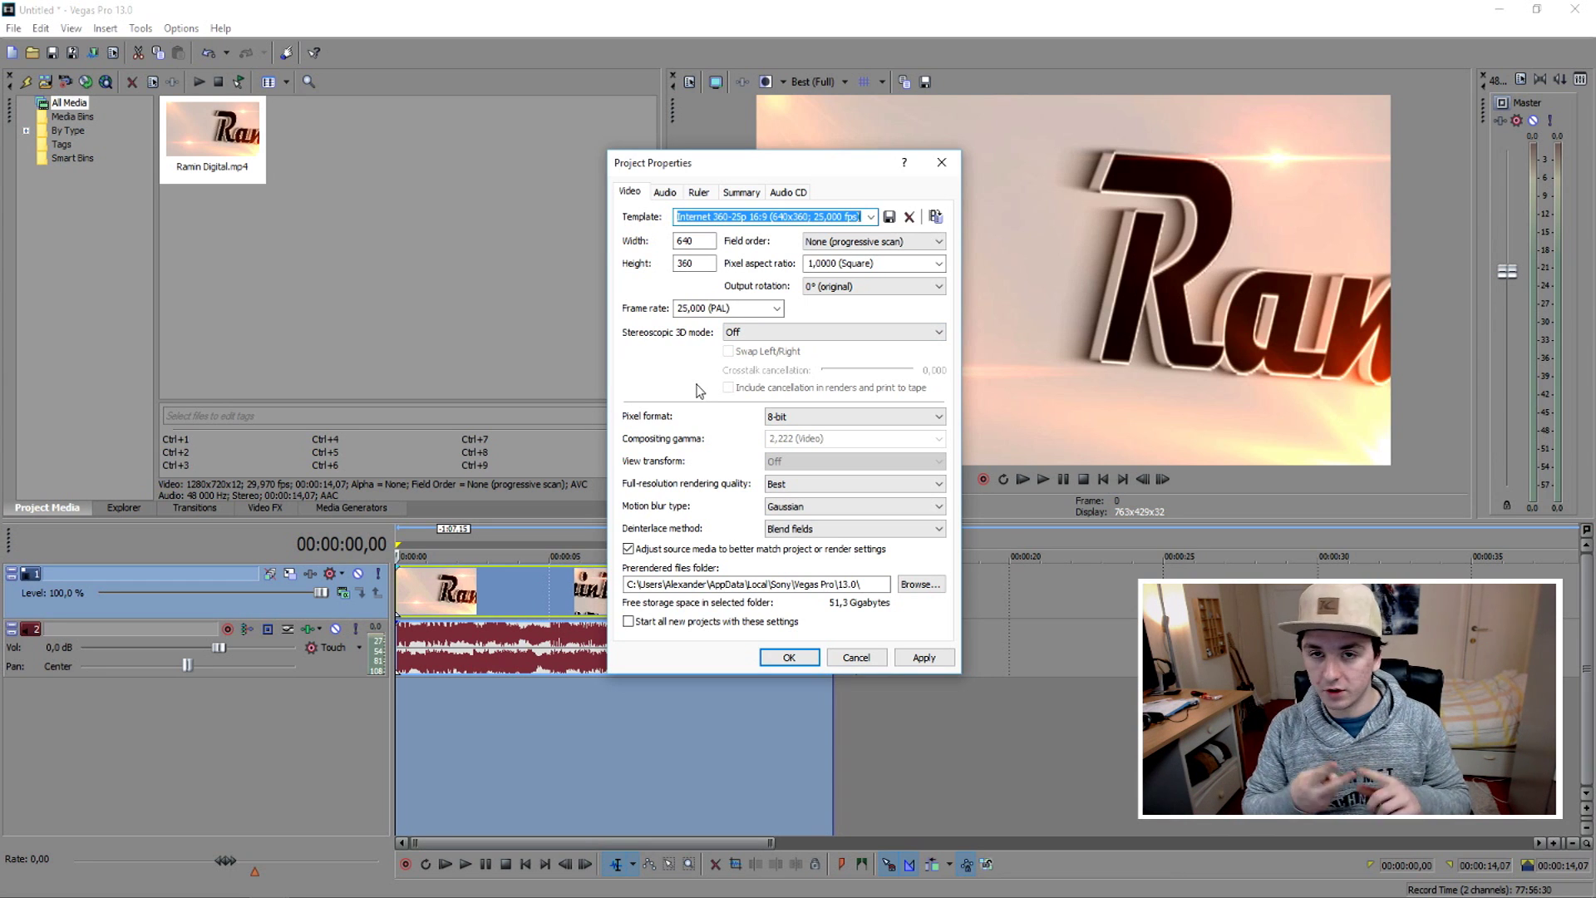
click(871, 217)
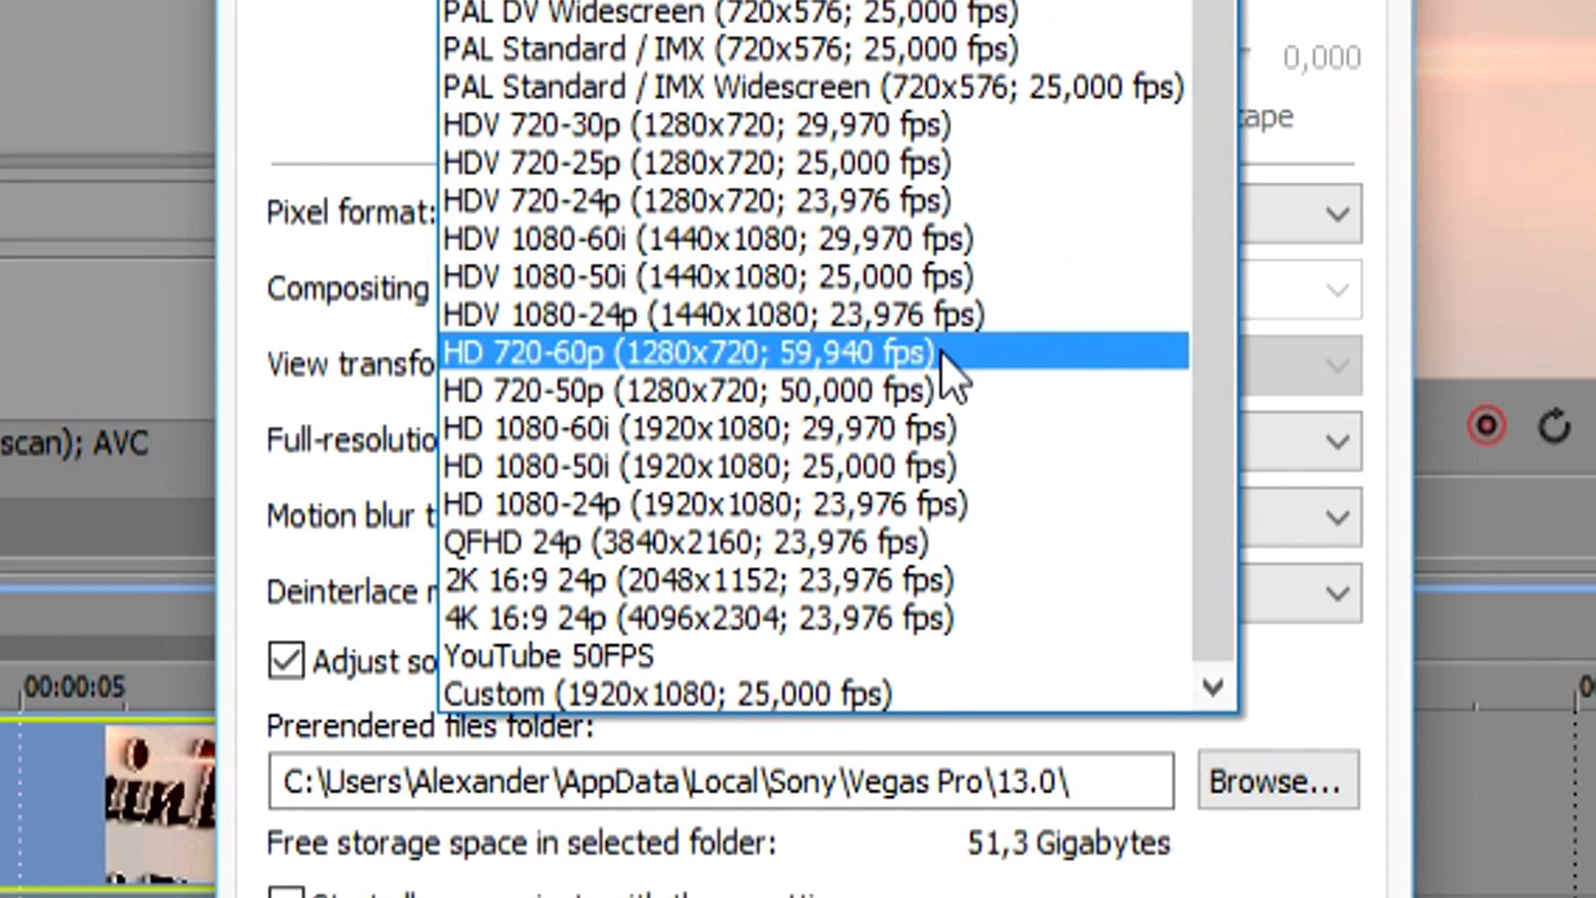
click(675, 391)
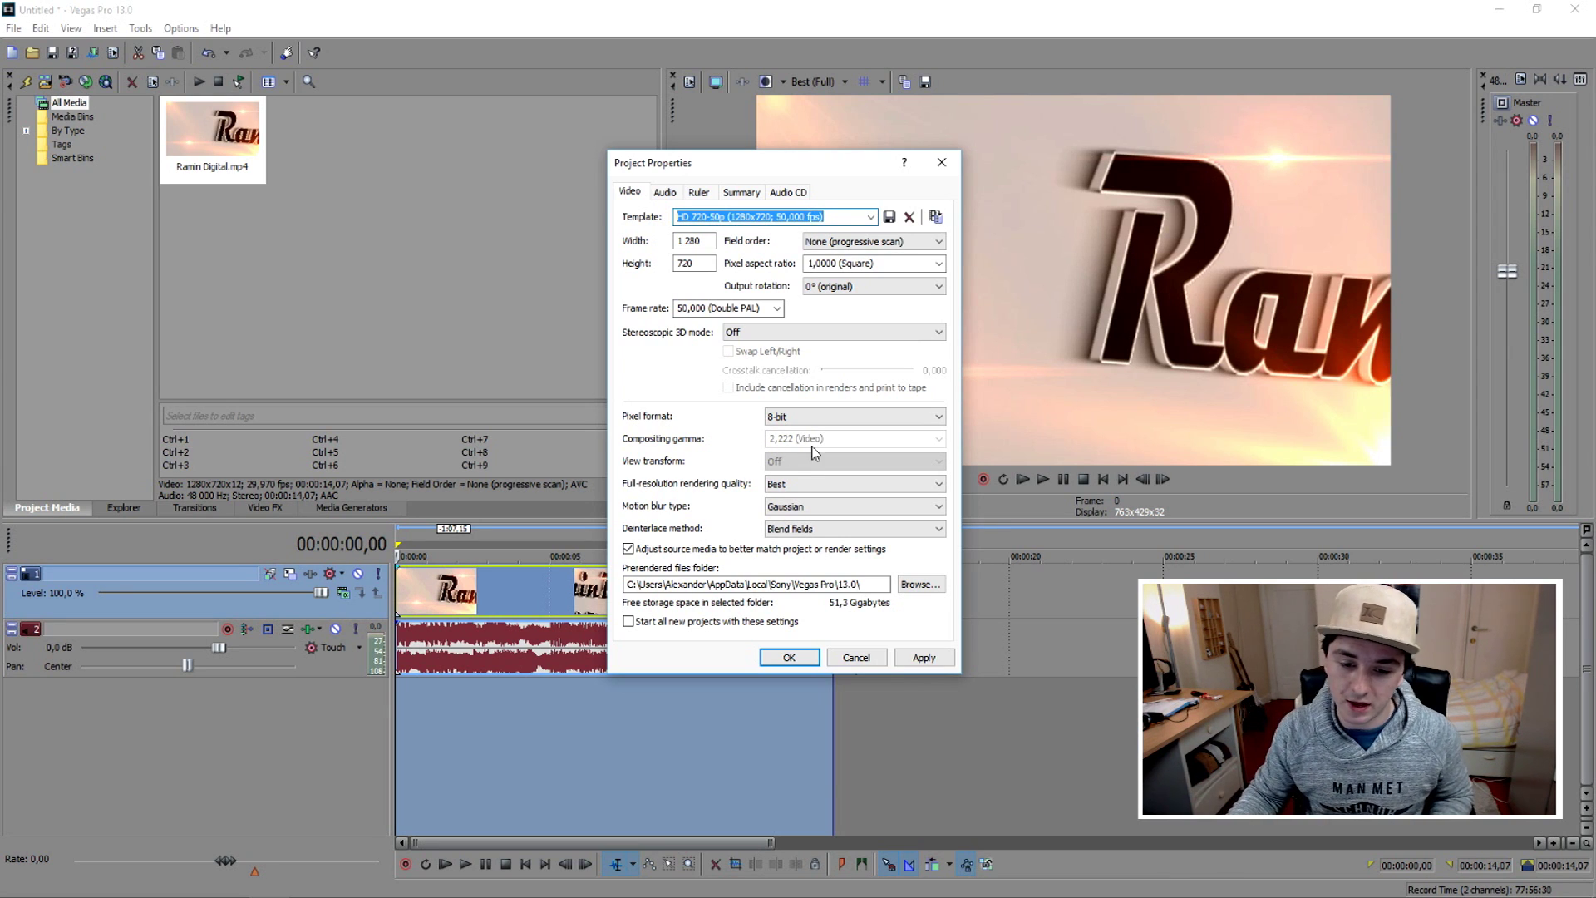
Change the project frame rate to 29,970 (NTSC).
click(777, 309)
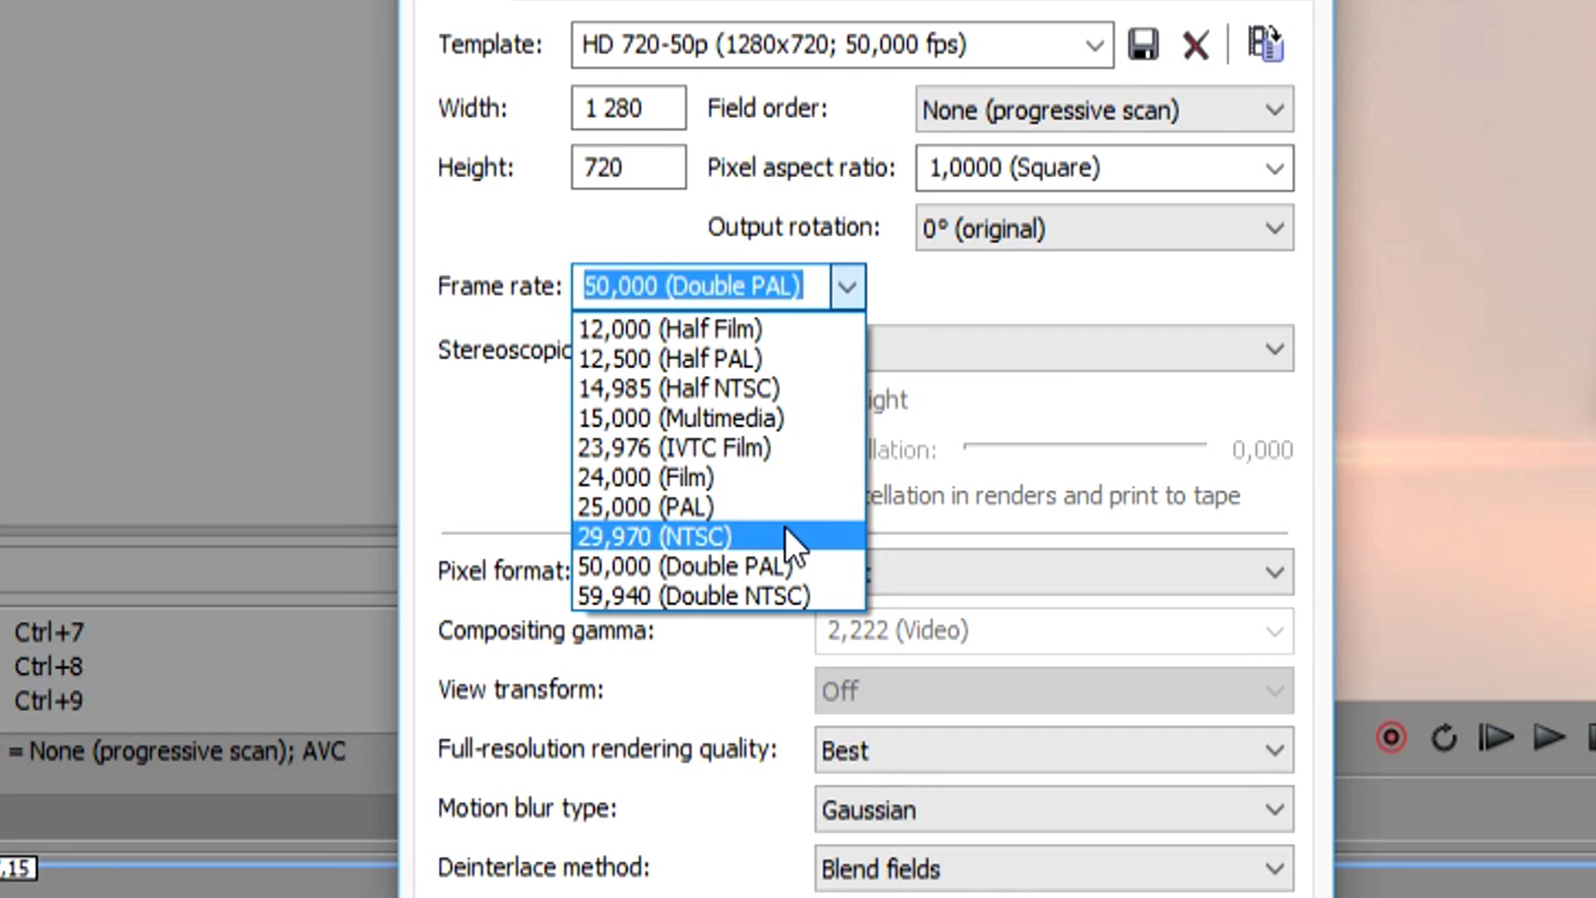
click(785, 534)
click(848, 286)
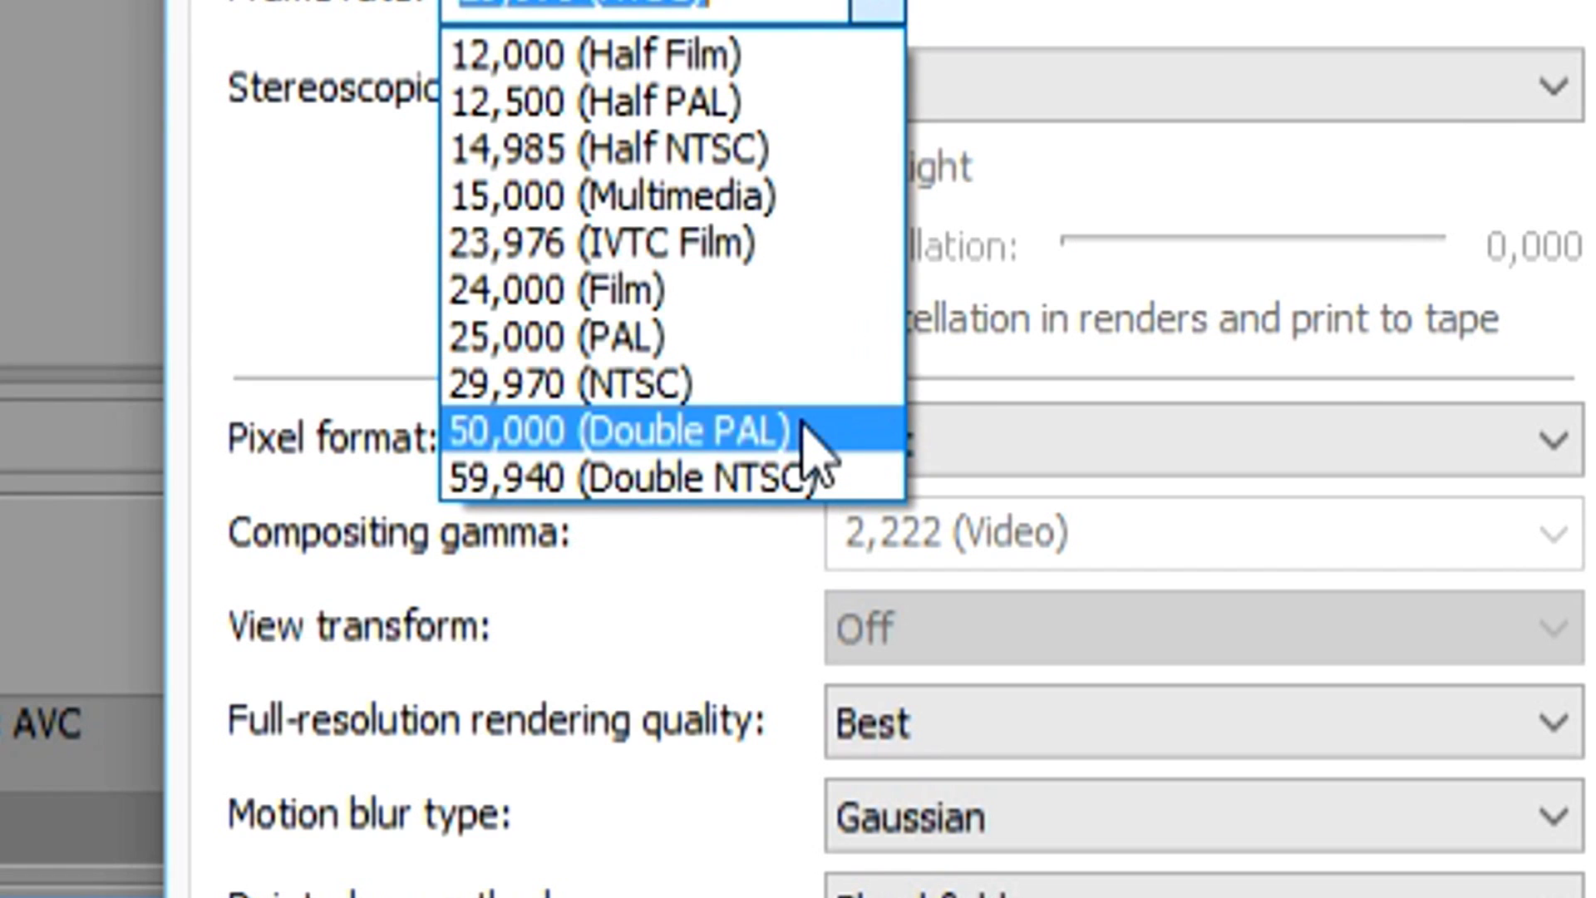
click(764, 414)
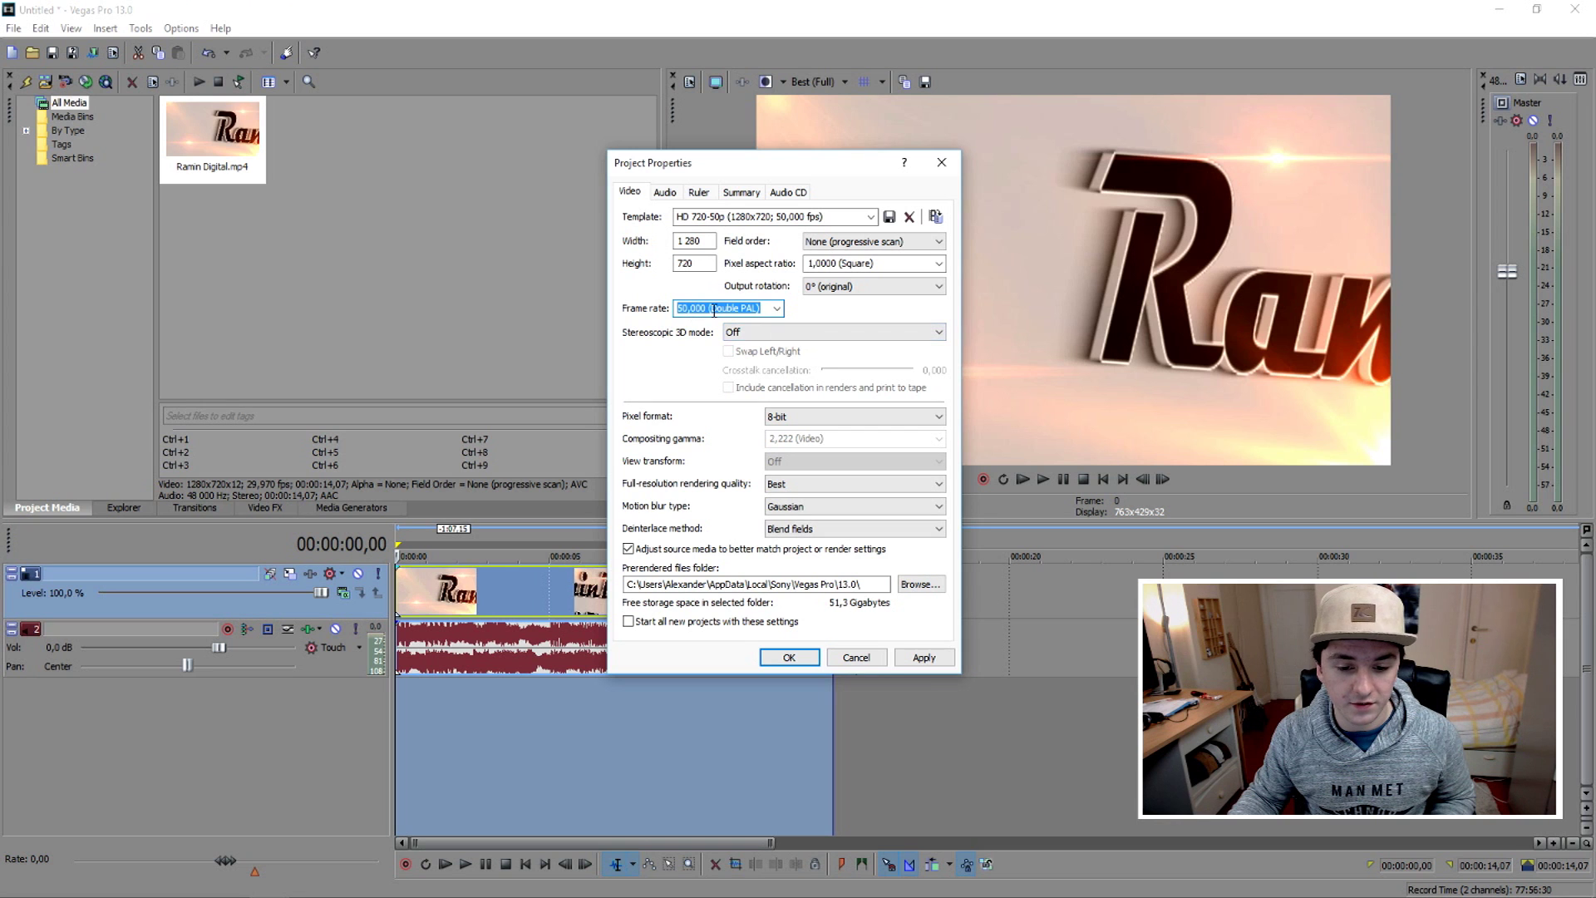
click(776, 309)
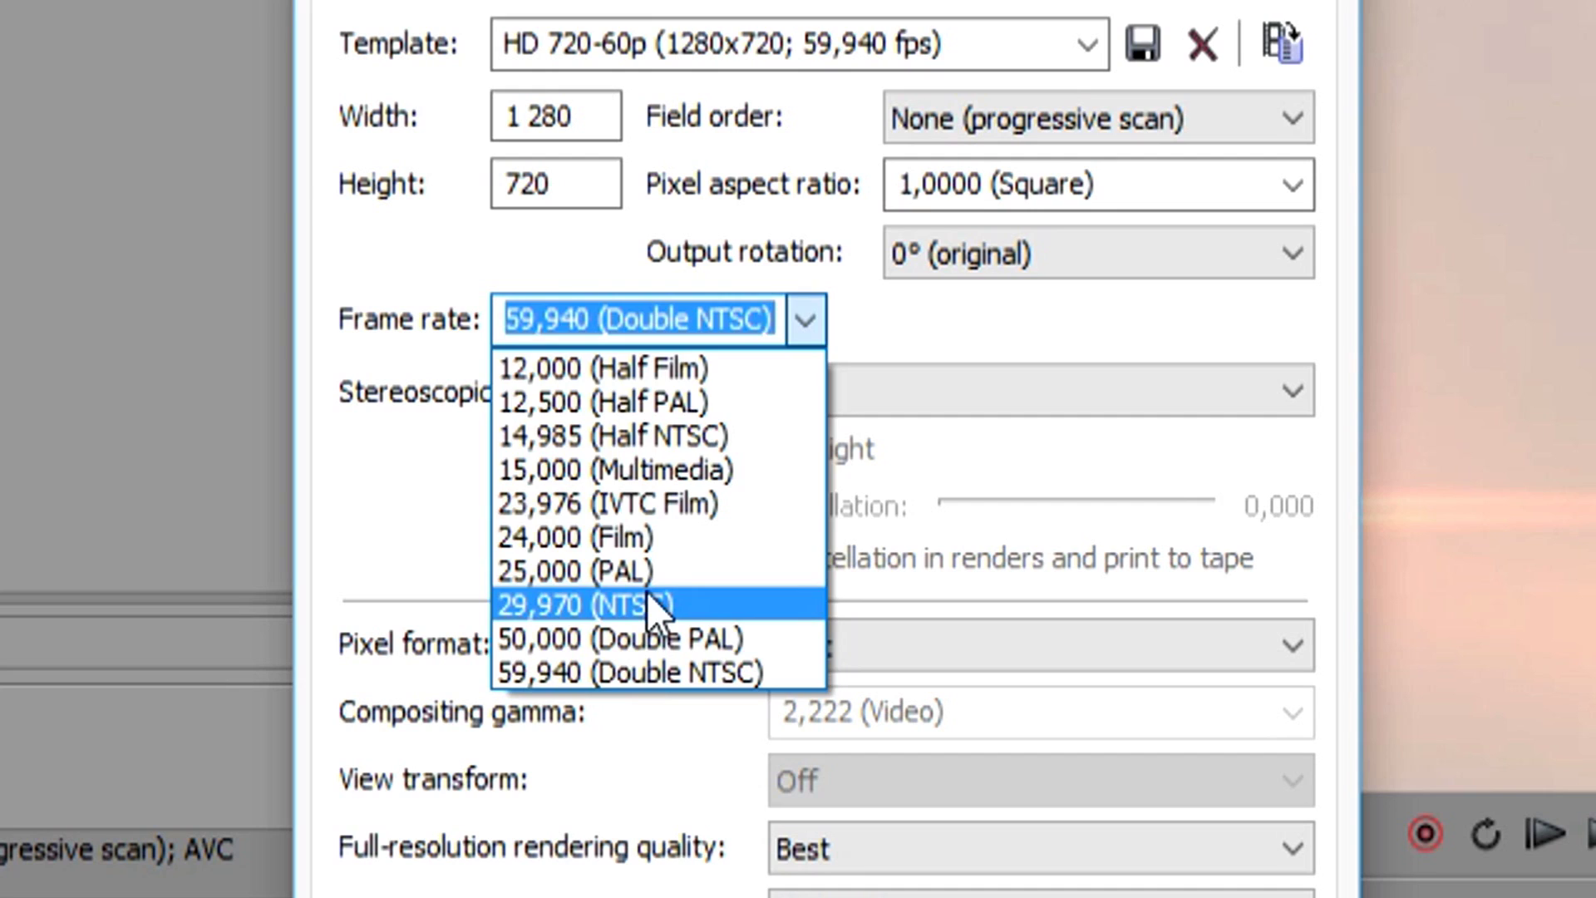
click(720, 403)
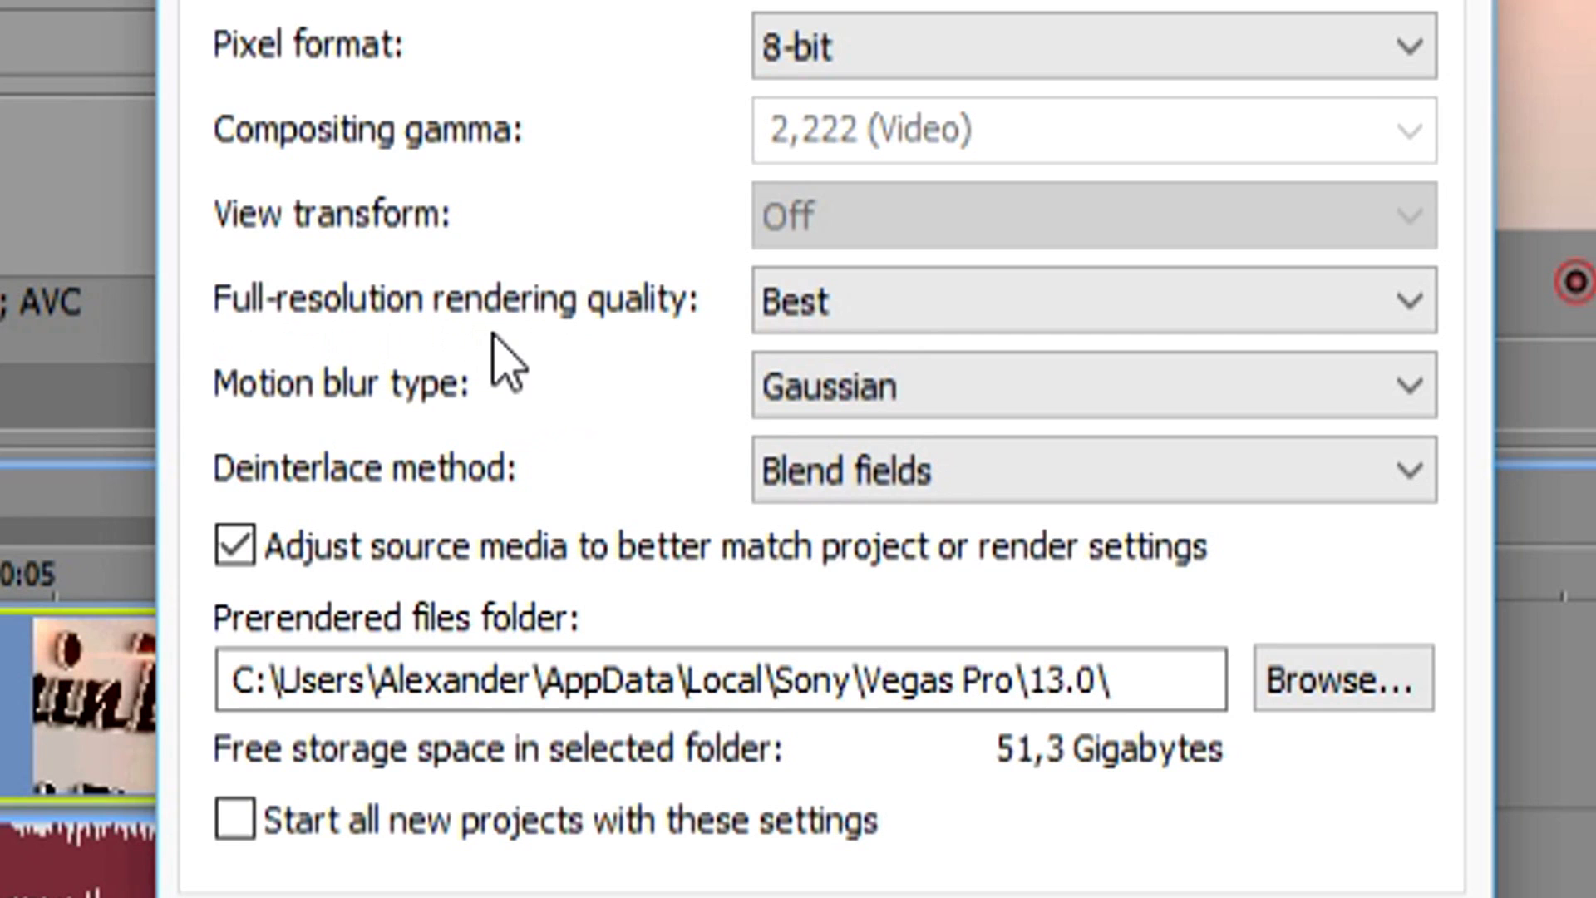
Keep rendering quality at Best, then apply and confirm the project properties.
click(847, 333)
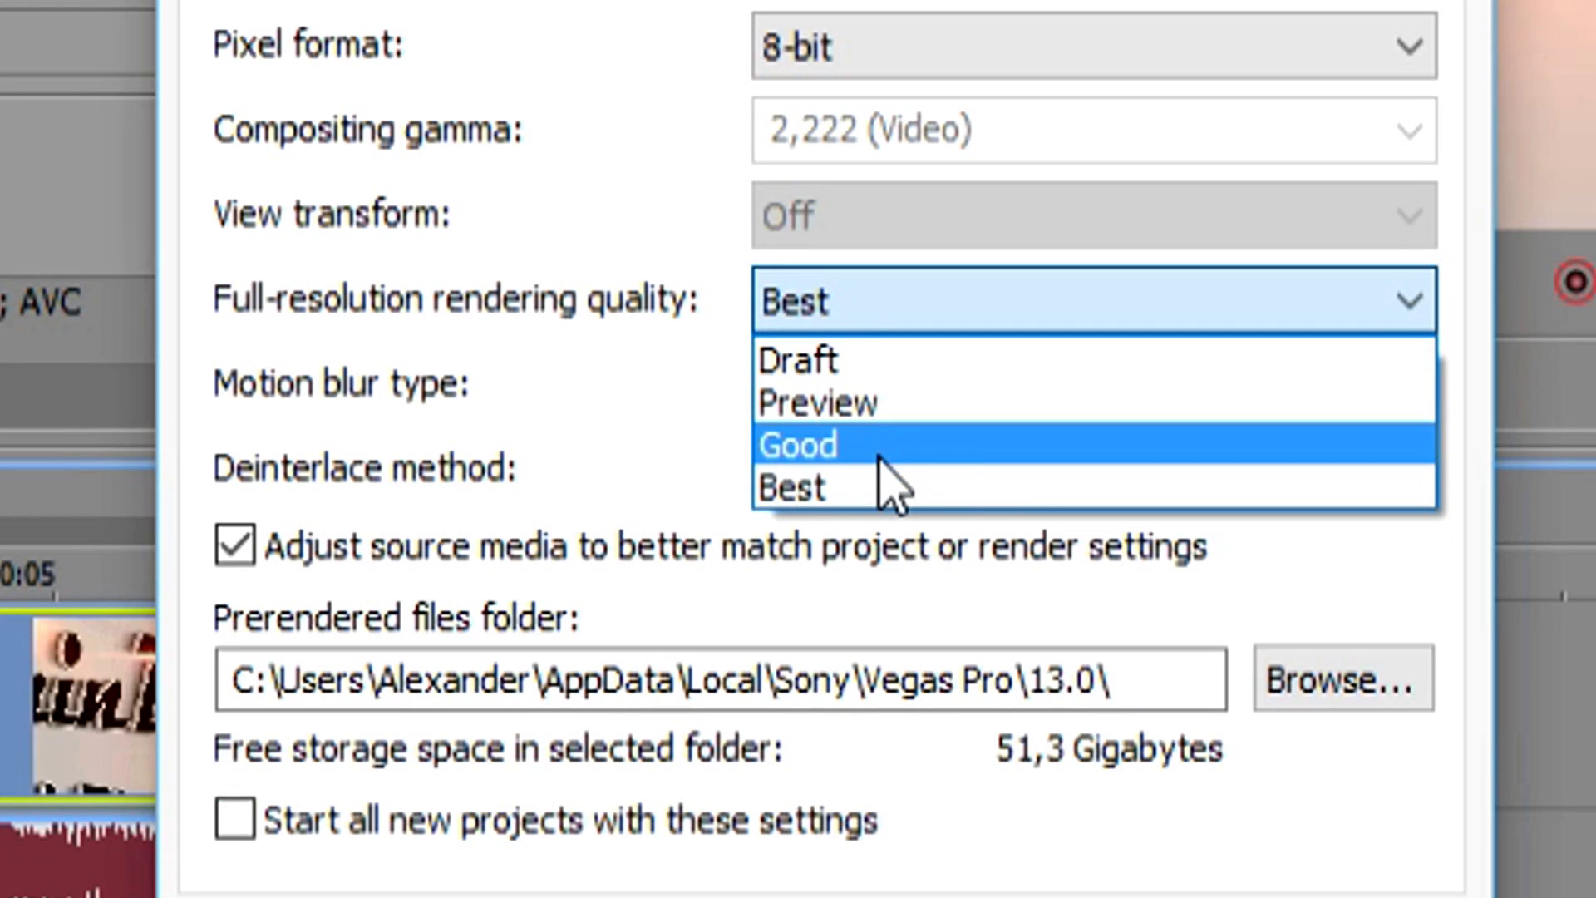
click(869, 492)
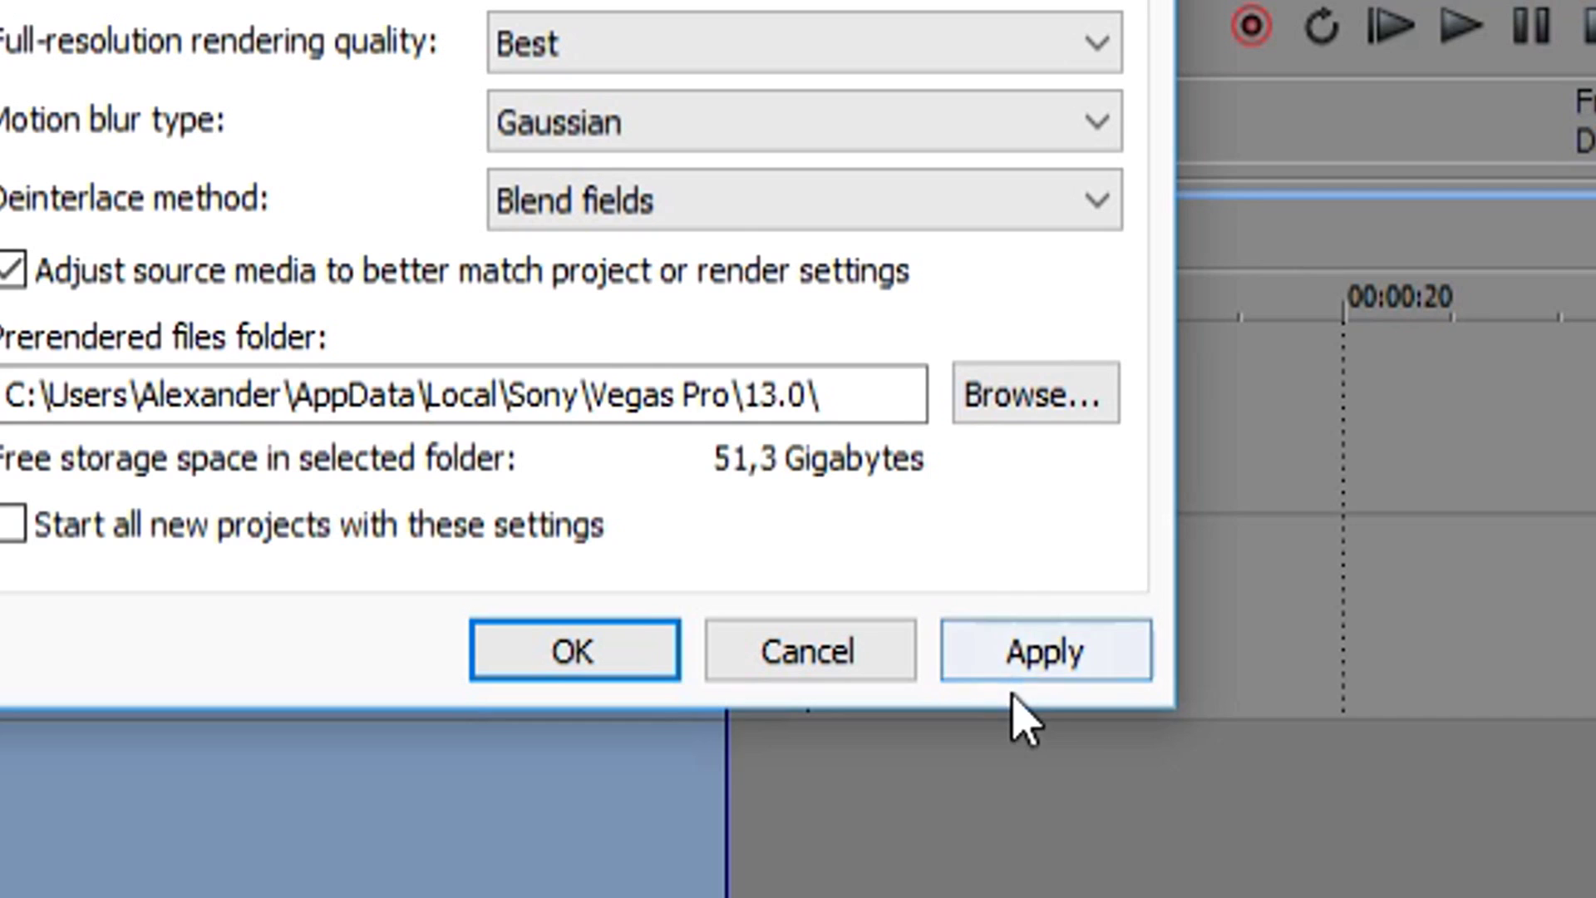
click(956, 656)
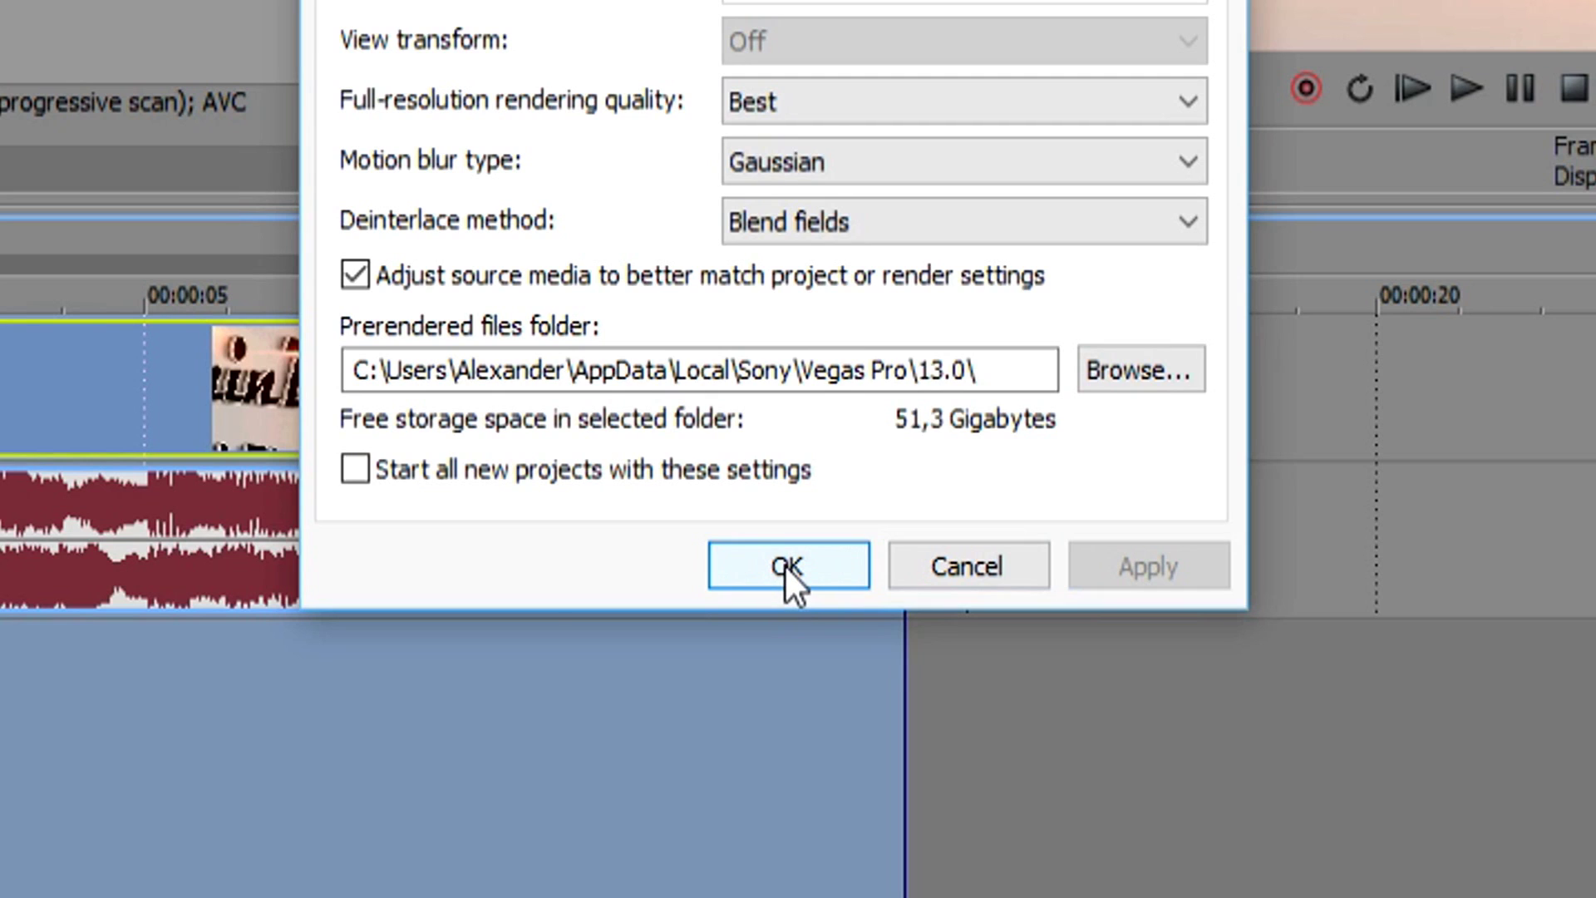
click(574, 651)
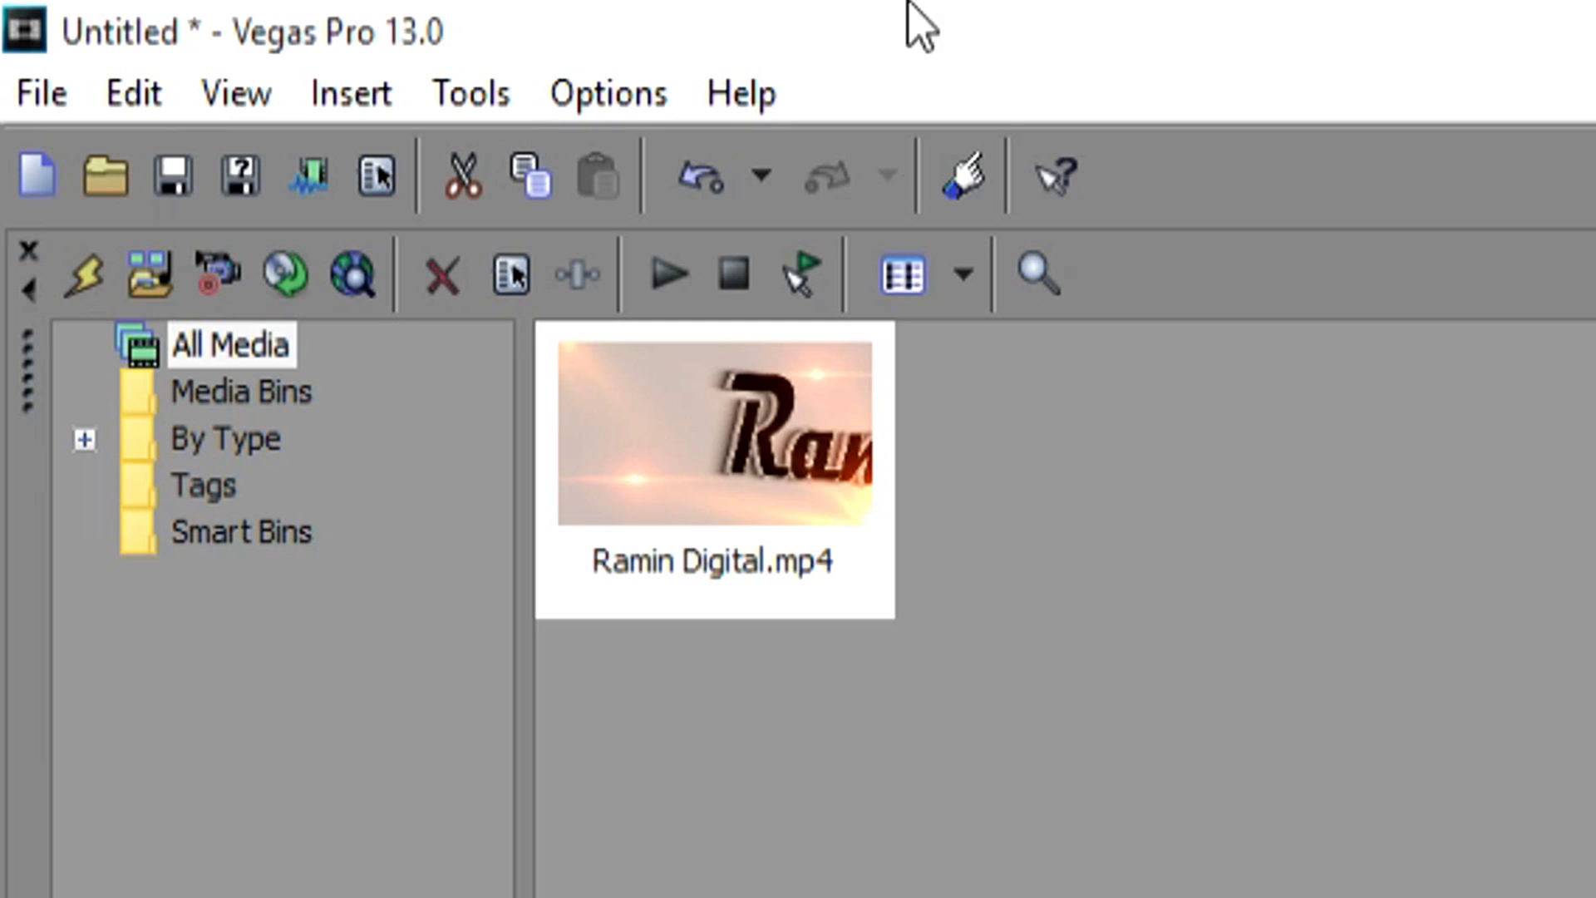
In Render As, choose the MainConcept AVC/AAC Internet HD 720p template.
click(37, 94)
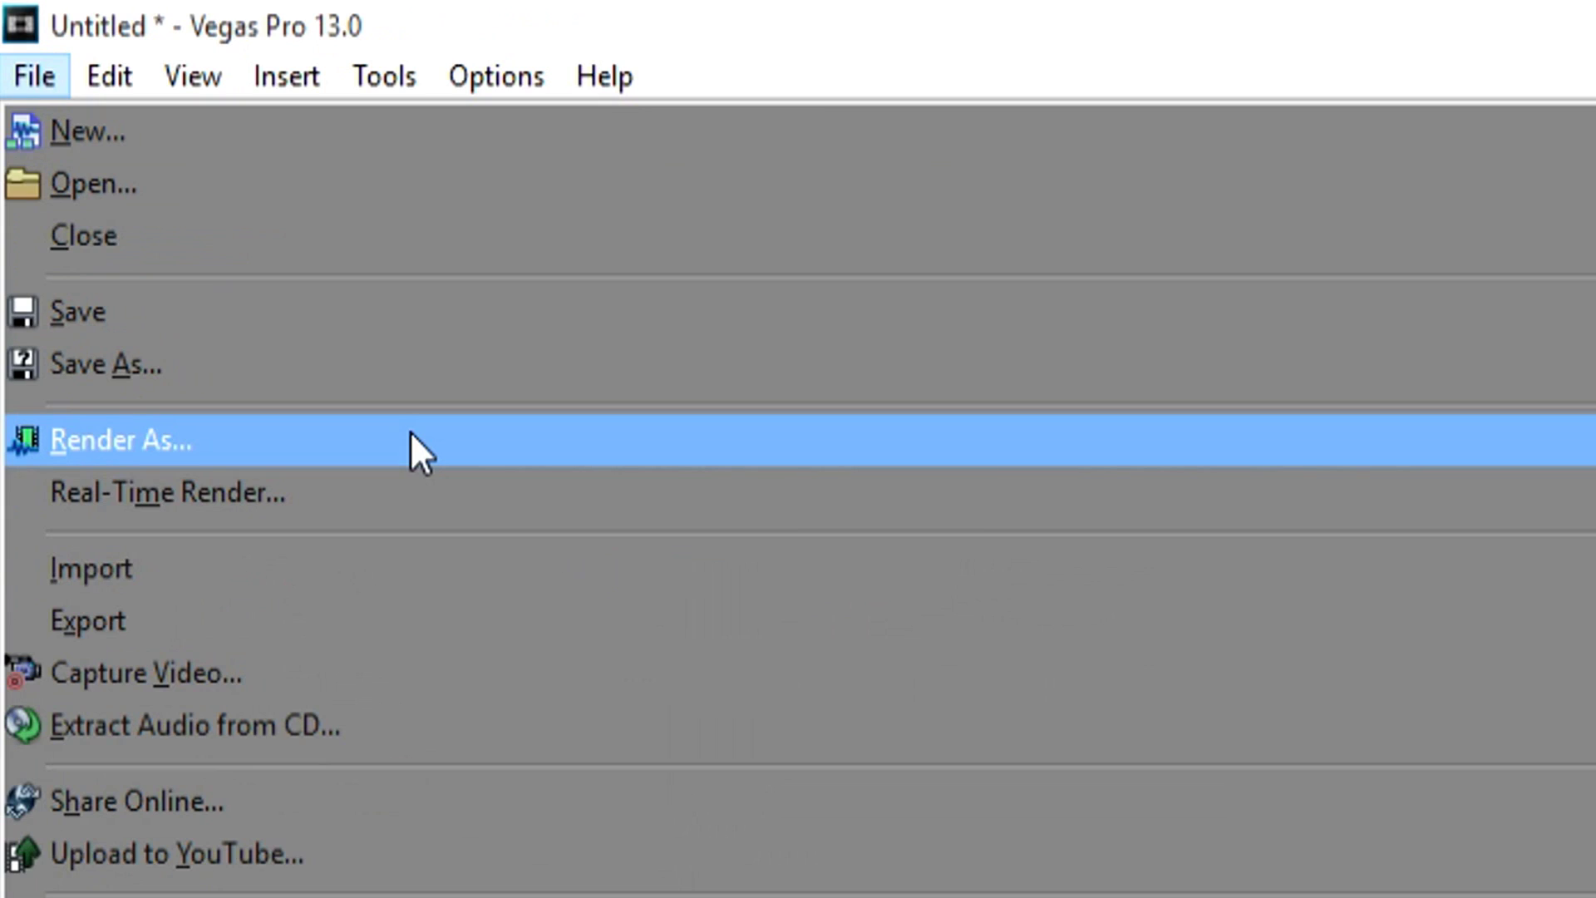
click(411, 436)
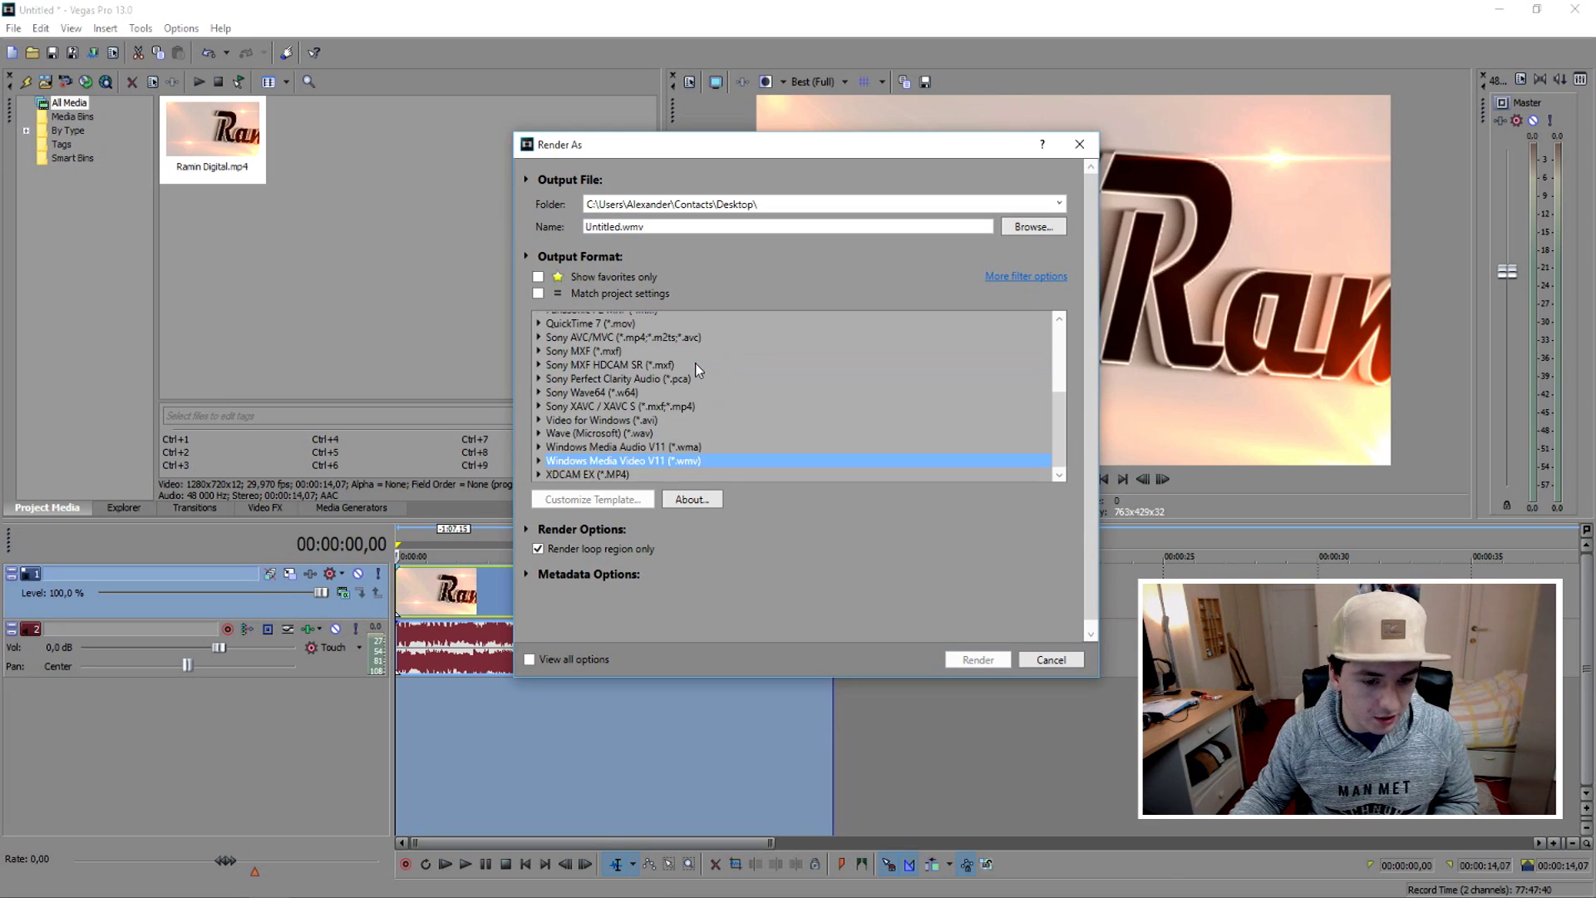
scroll(590, 328, up, 10)
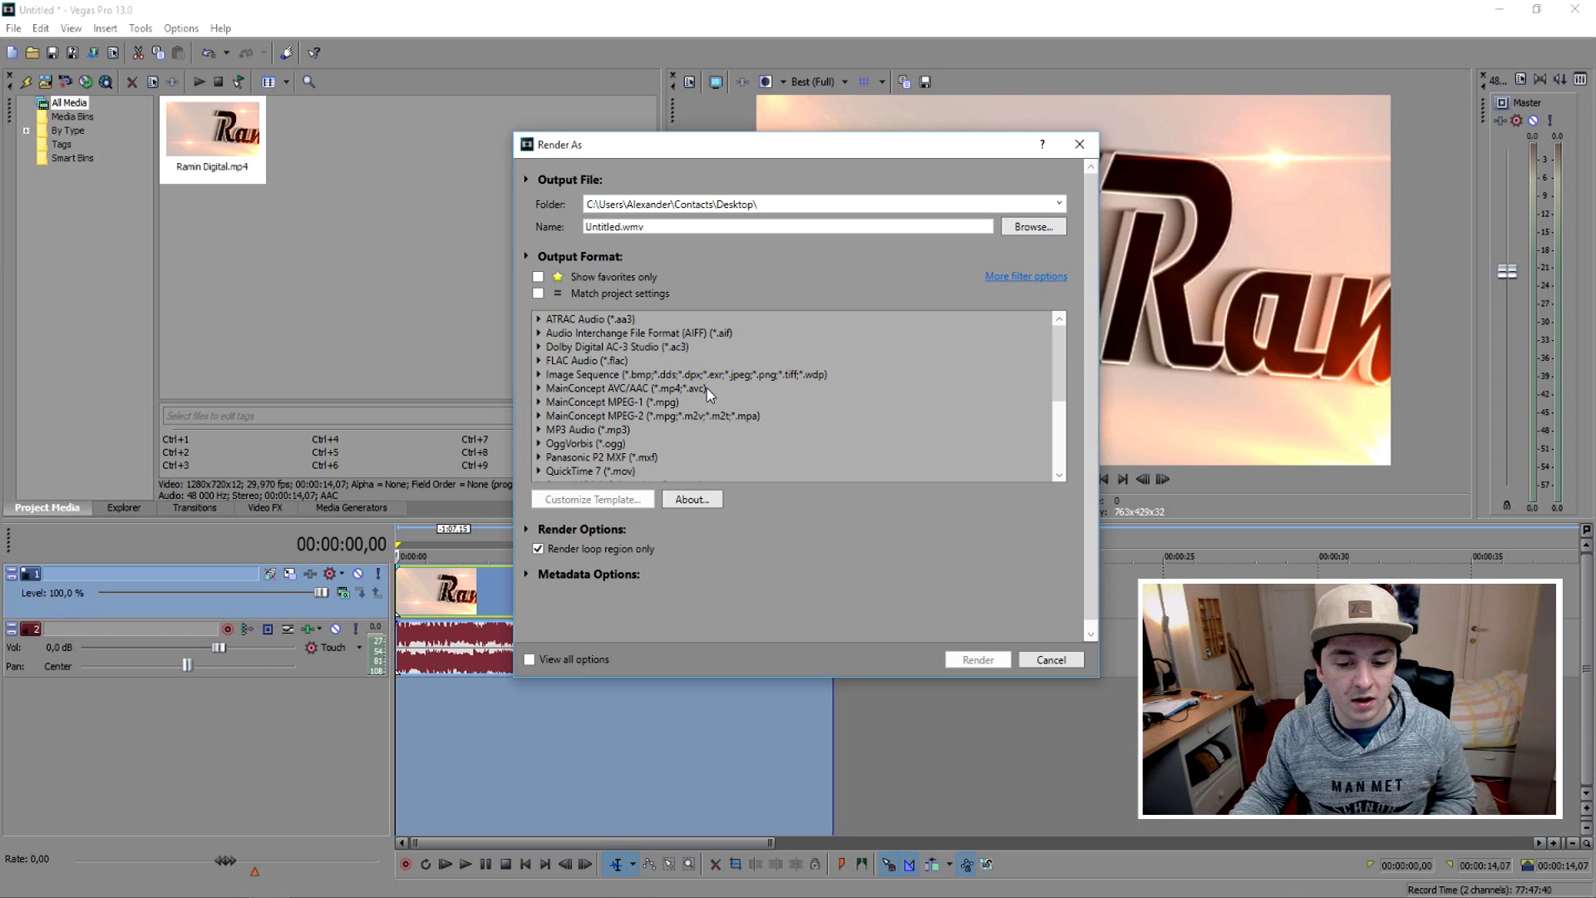
click(670, 321)
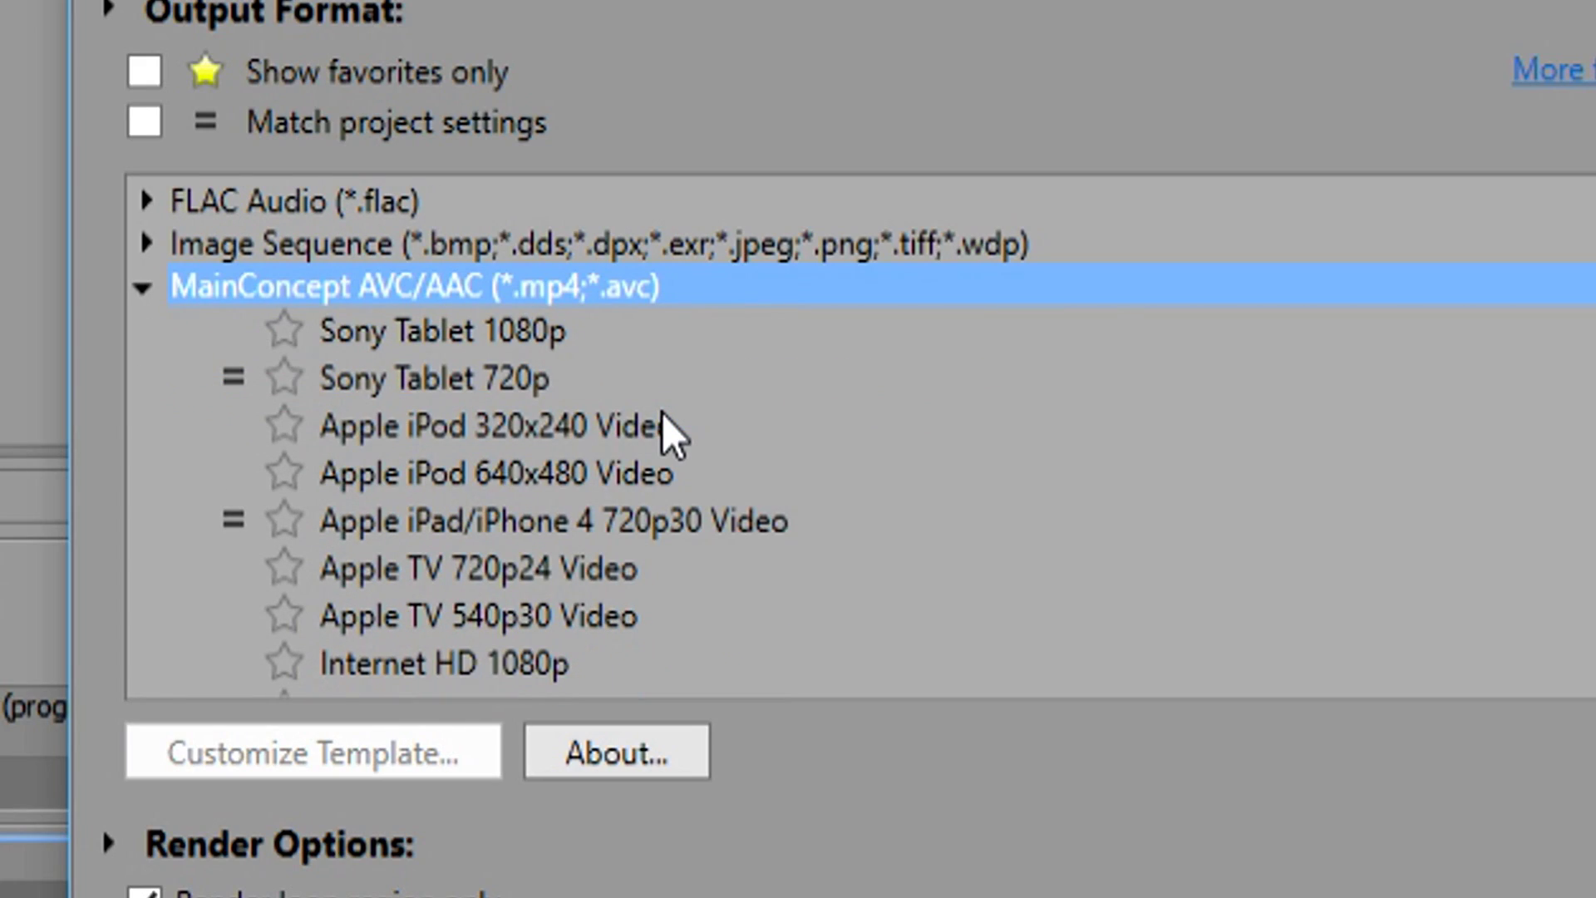
click(447, 509)
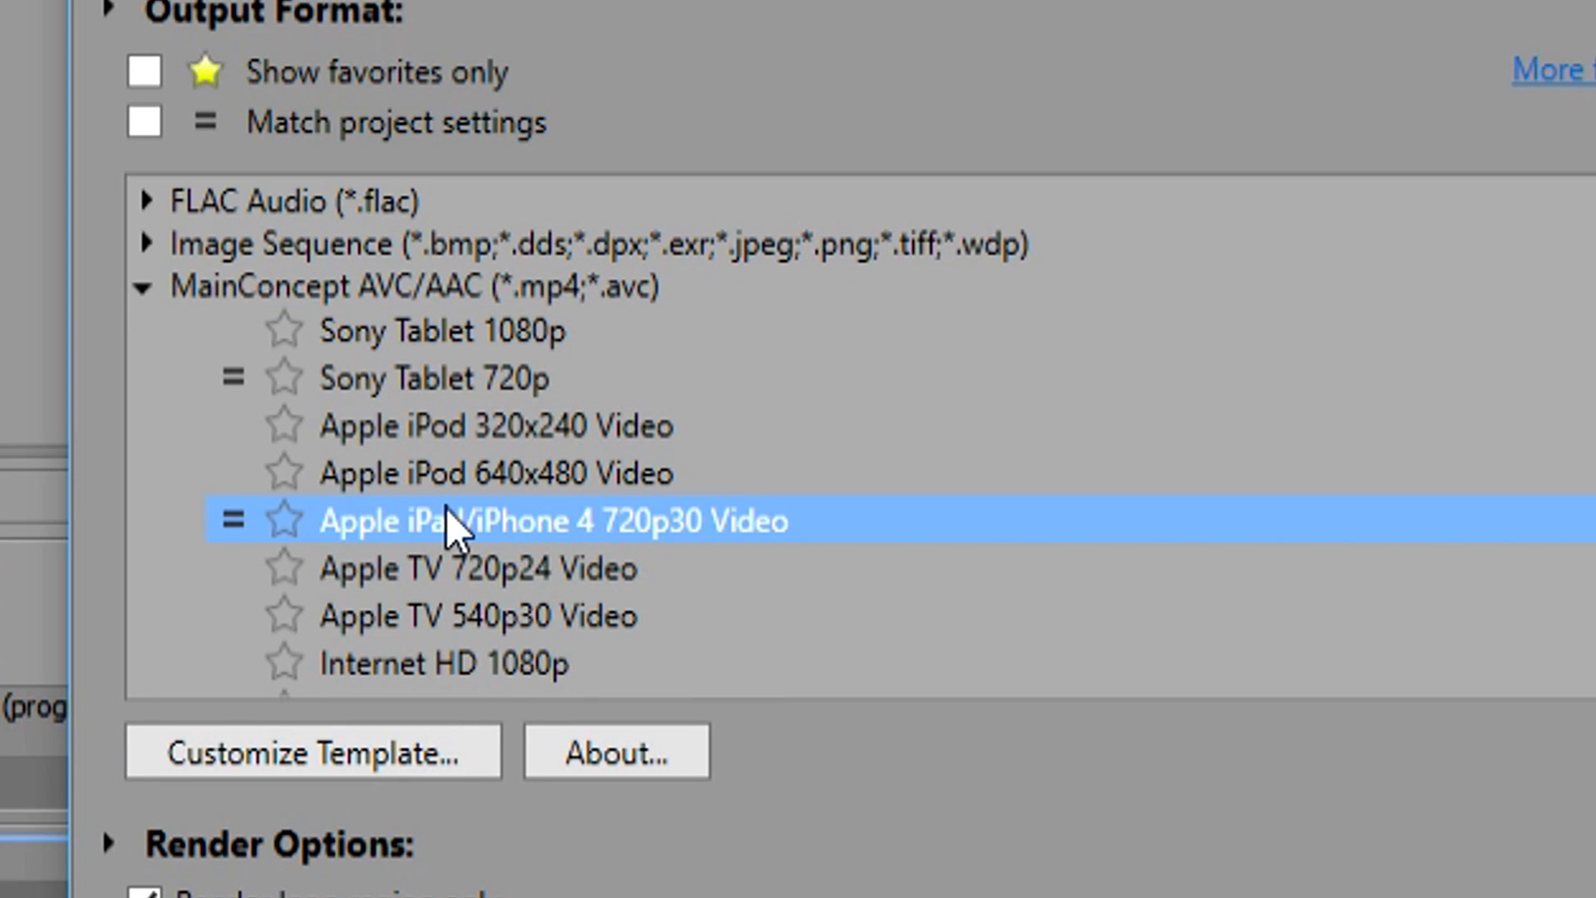
scroll(539, 494, down, 2)
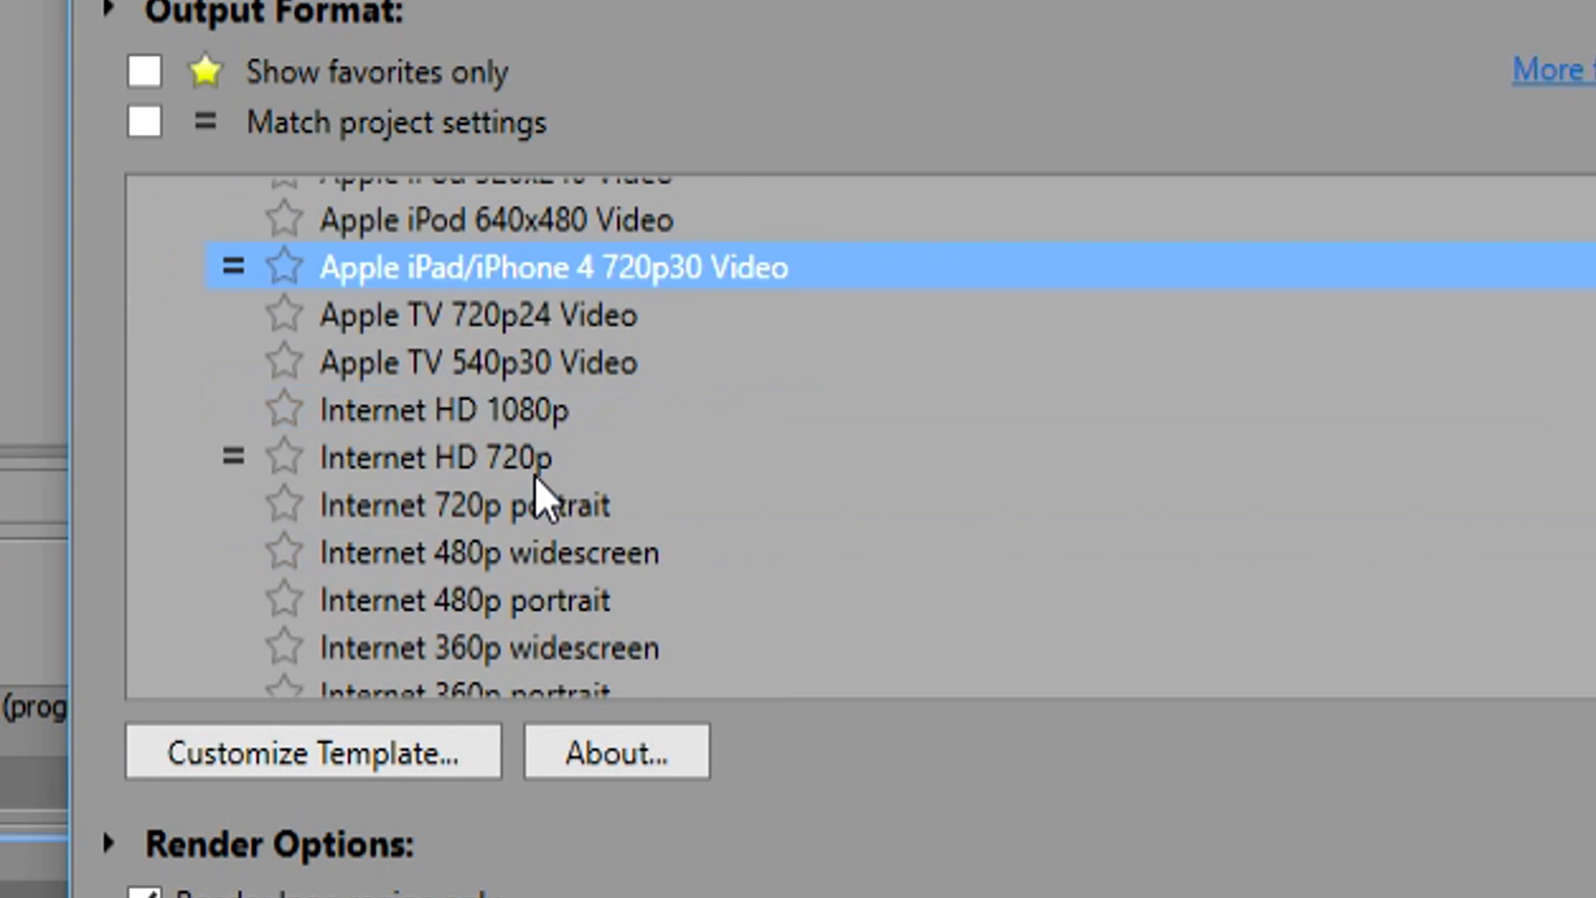
click(226, 465)
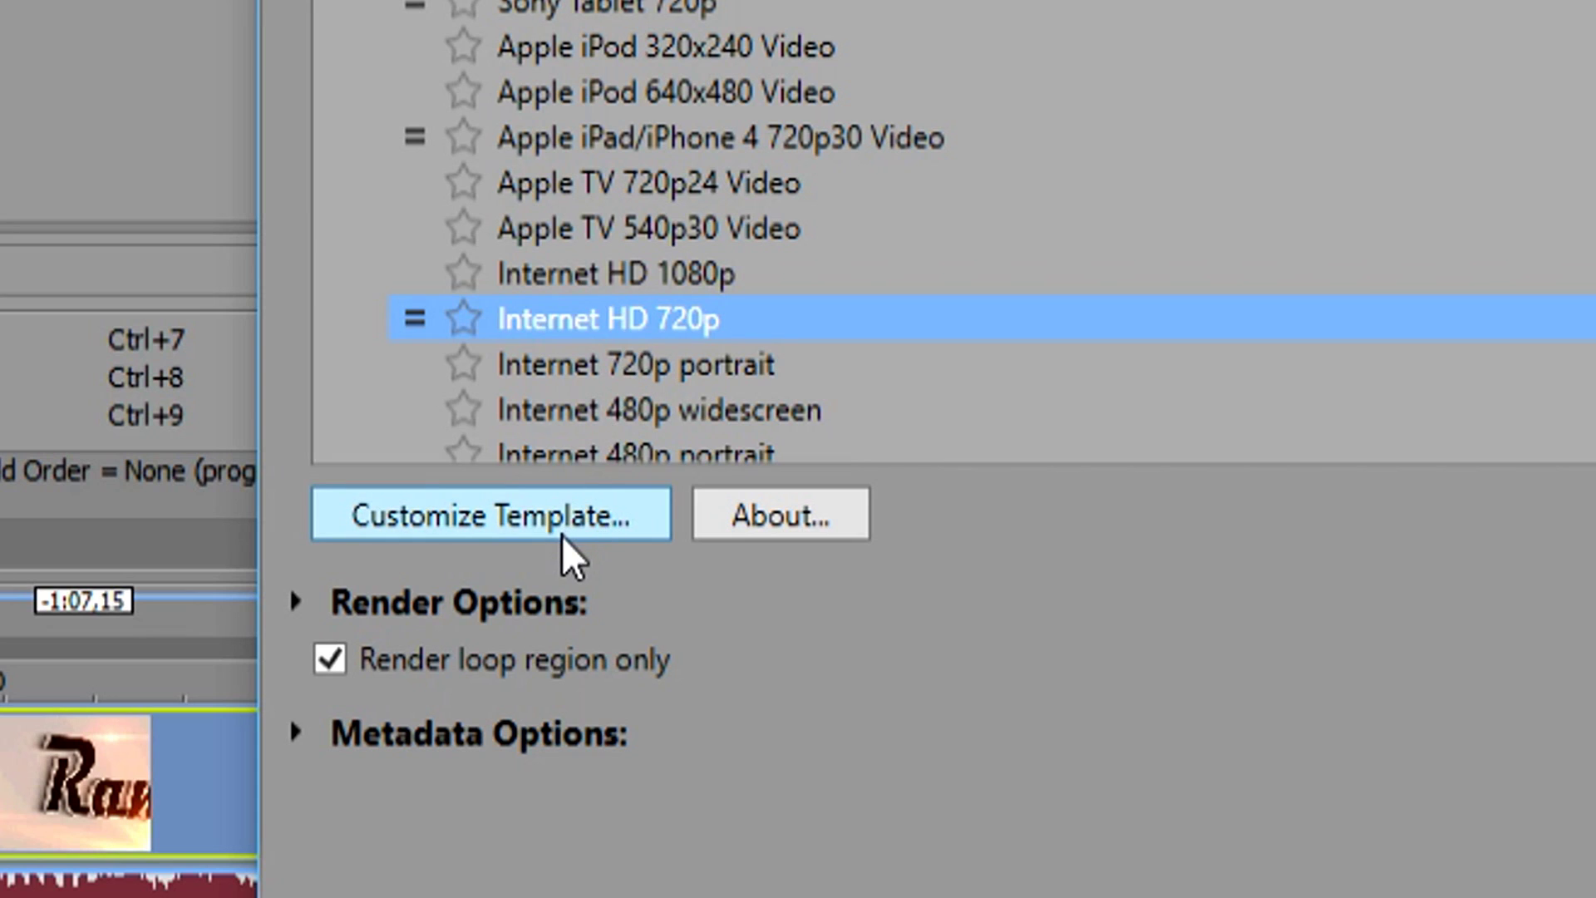
Open the template's custom settings and try frame rates of 50 and 60.
click(616, 502)
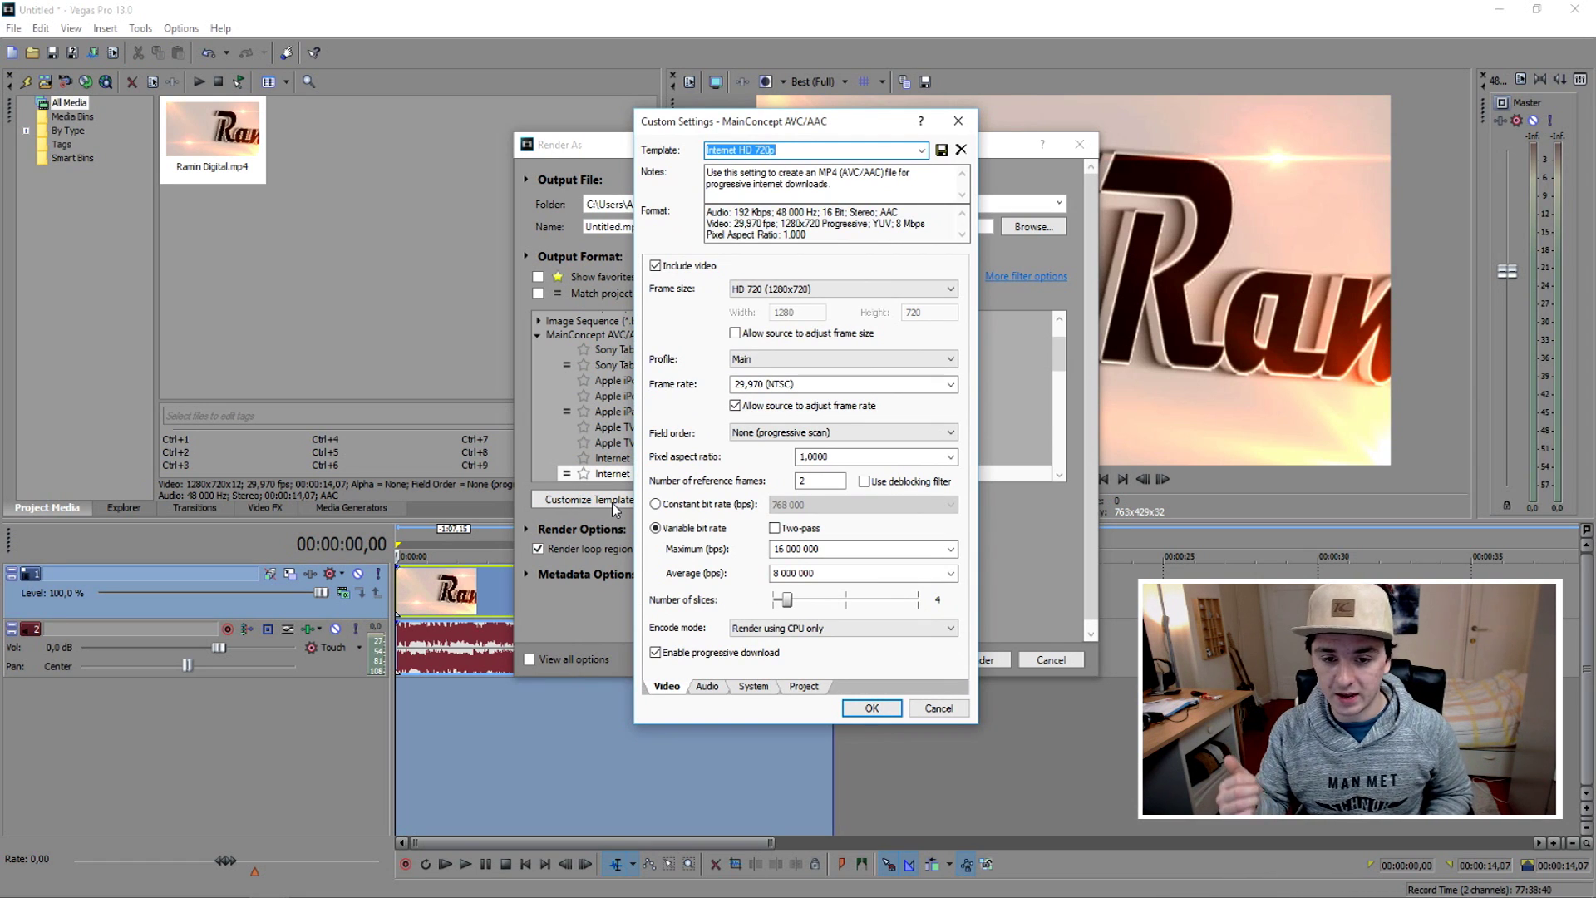
click(783, 384)
key(ctrl+a)
key(BackSpace)
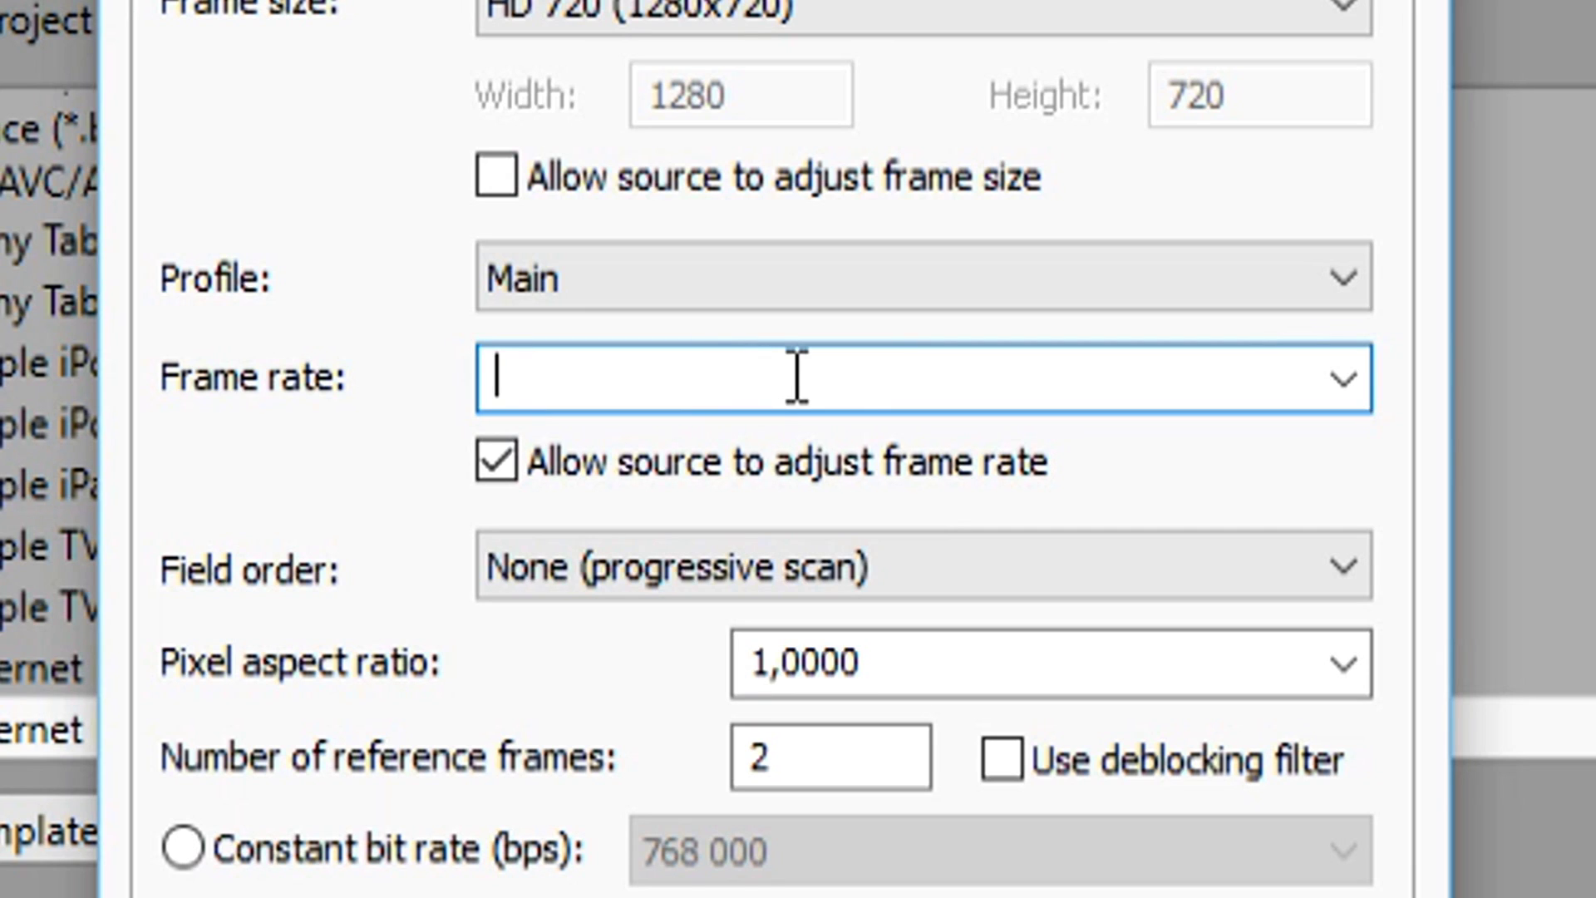
text(50)
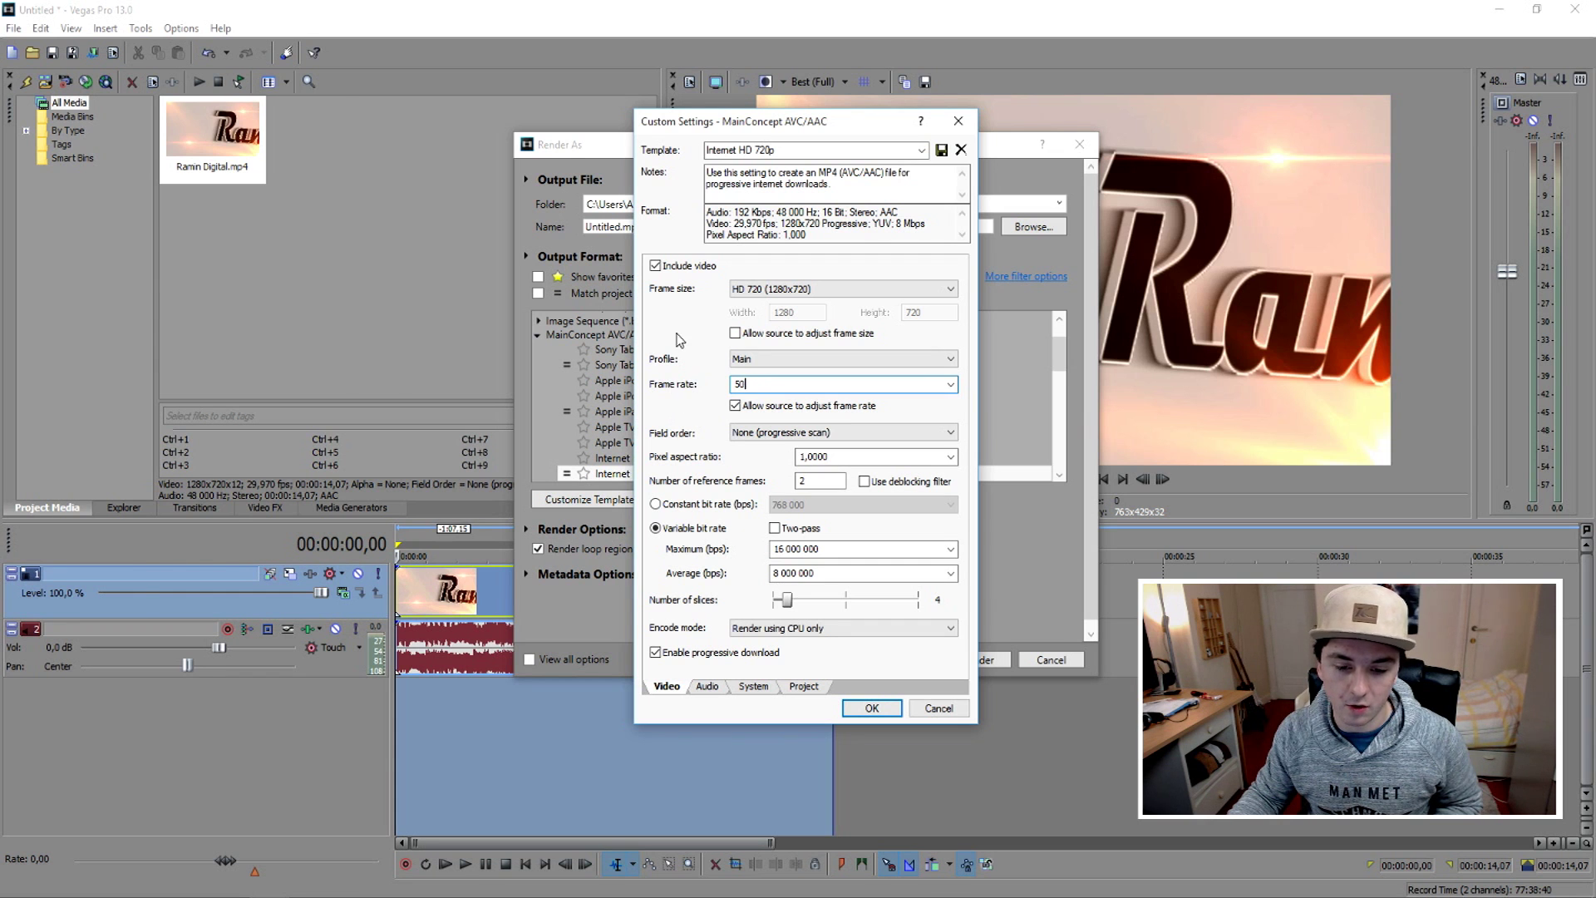
key(Tab)
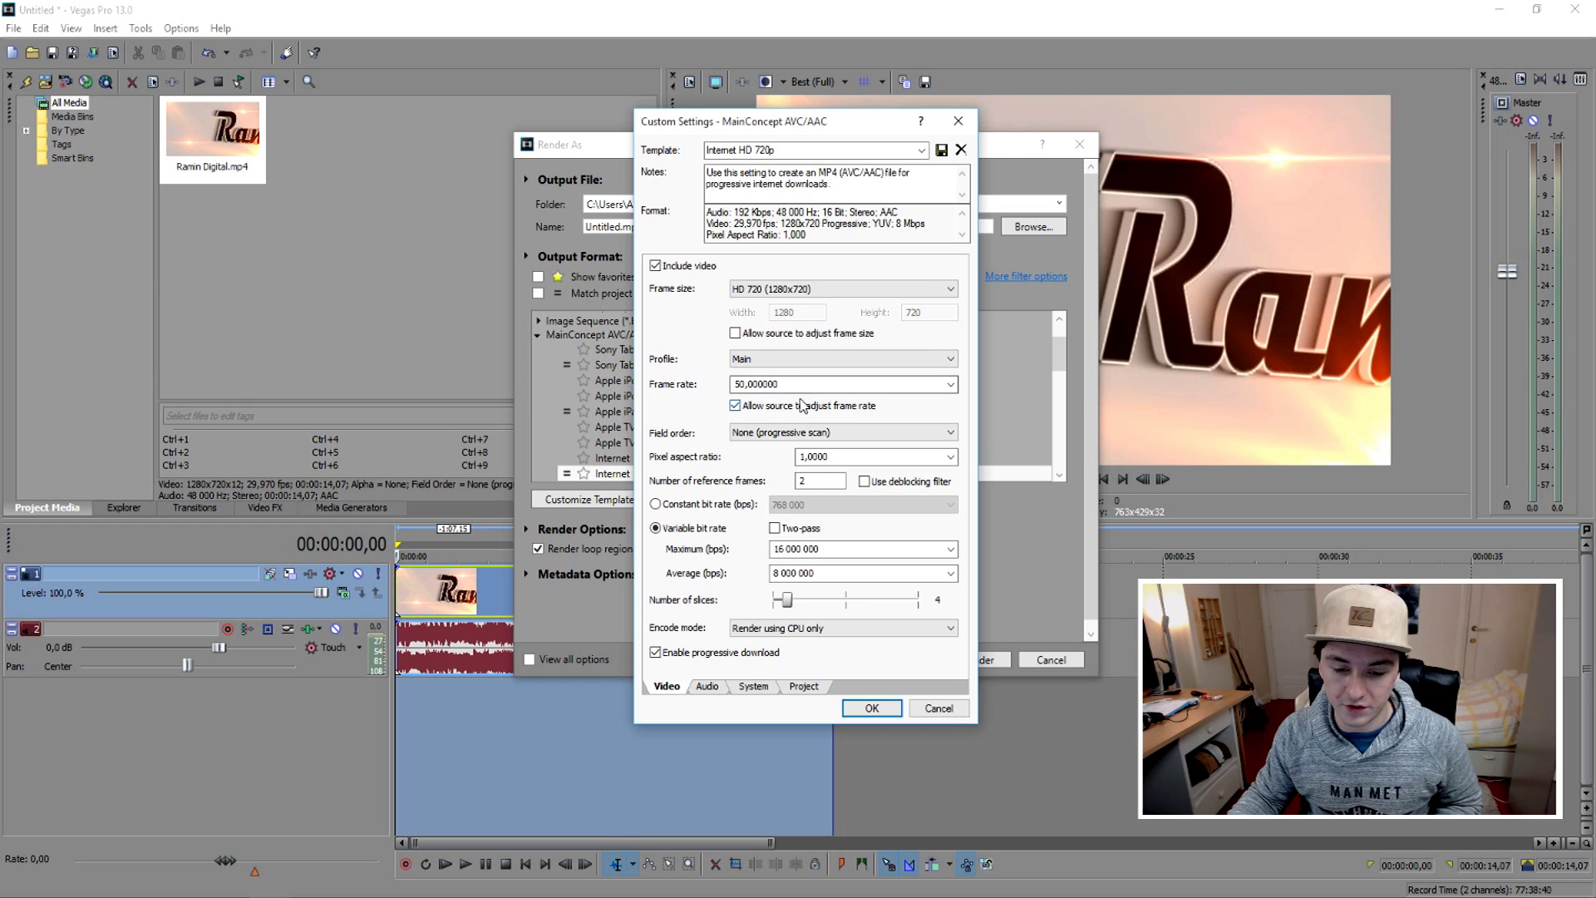
double_click(823, 383)
text(60)
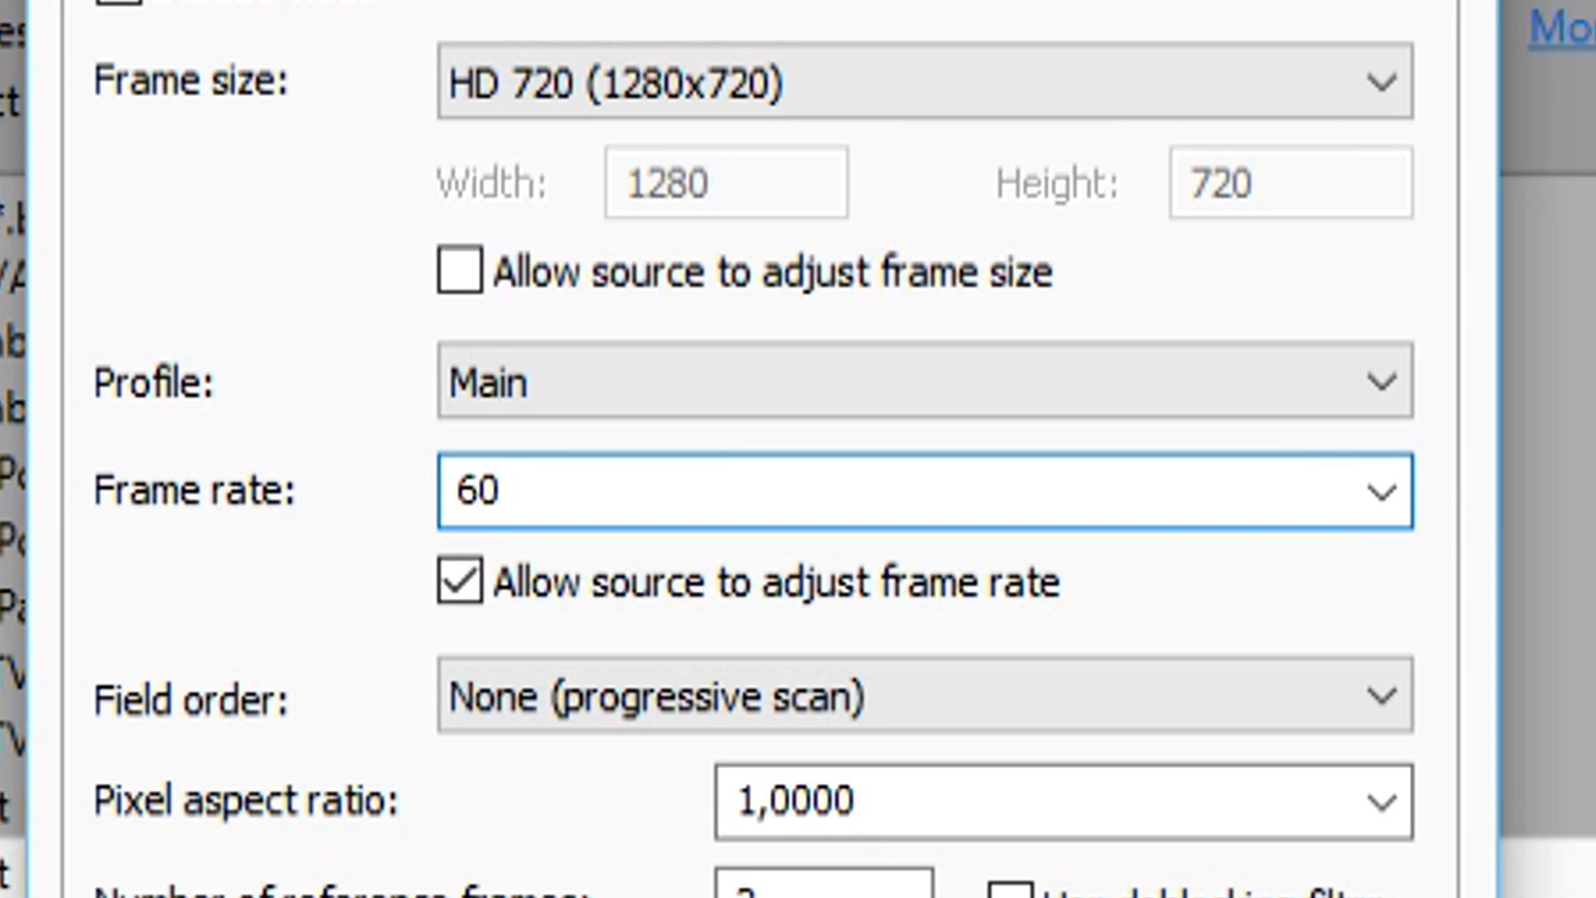
key(Tab)
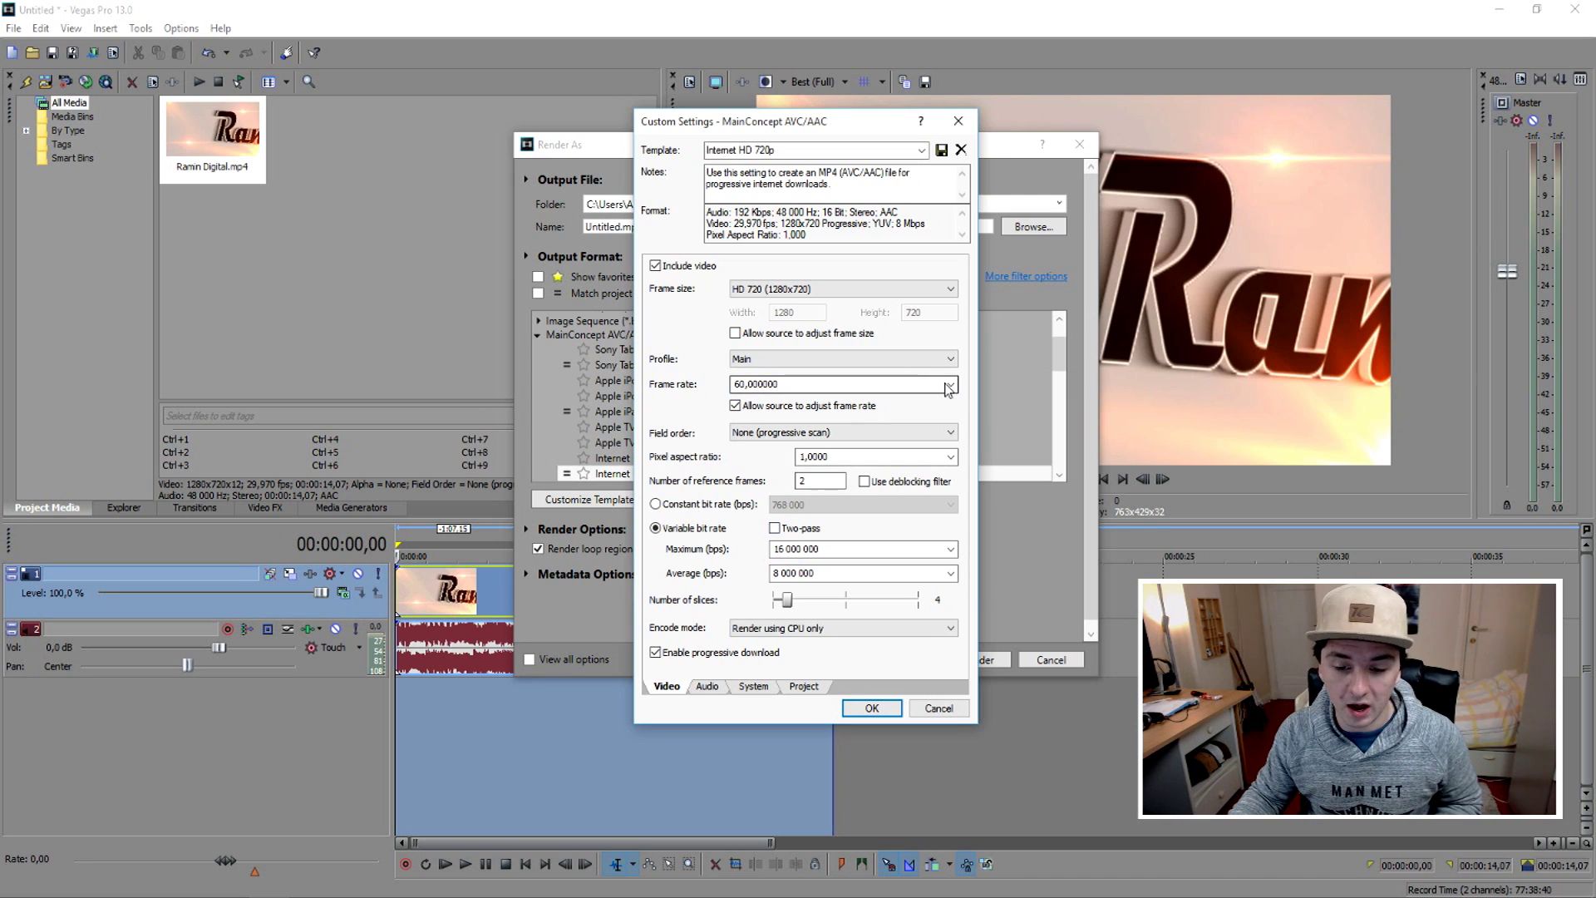
Set the render frame rate to 29,970 (NTSC) with CPU-only encoding.
click(951, 384)
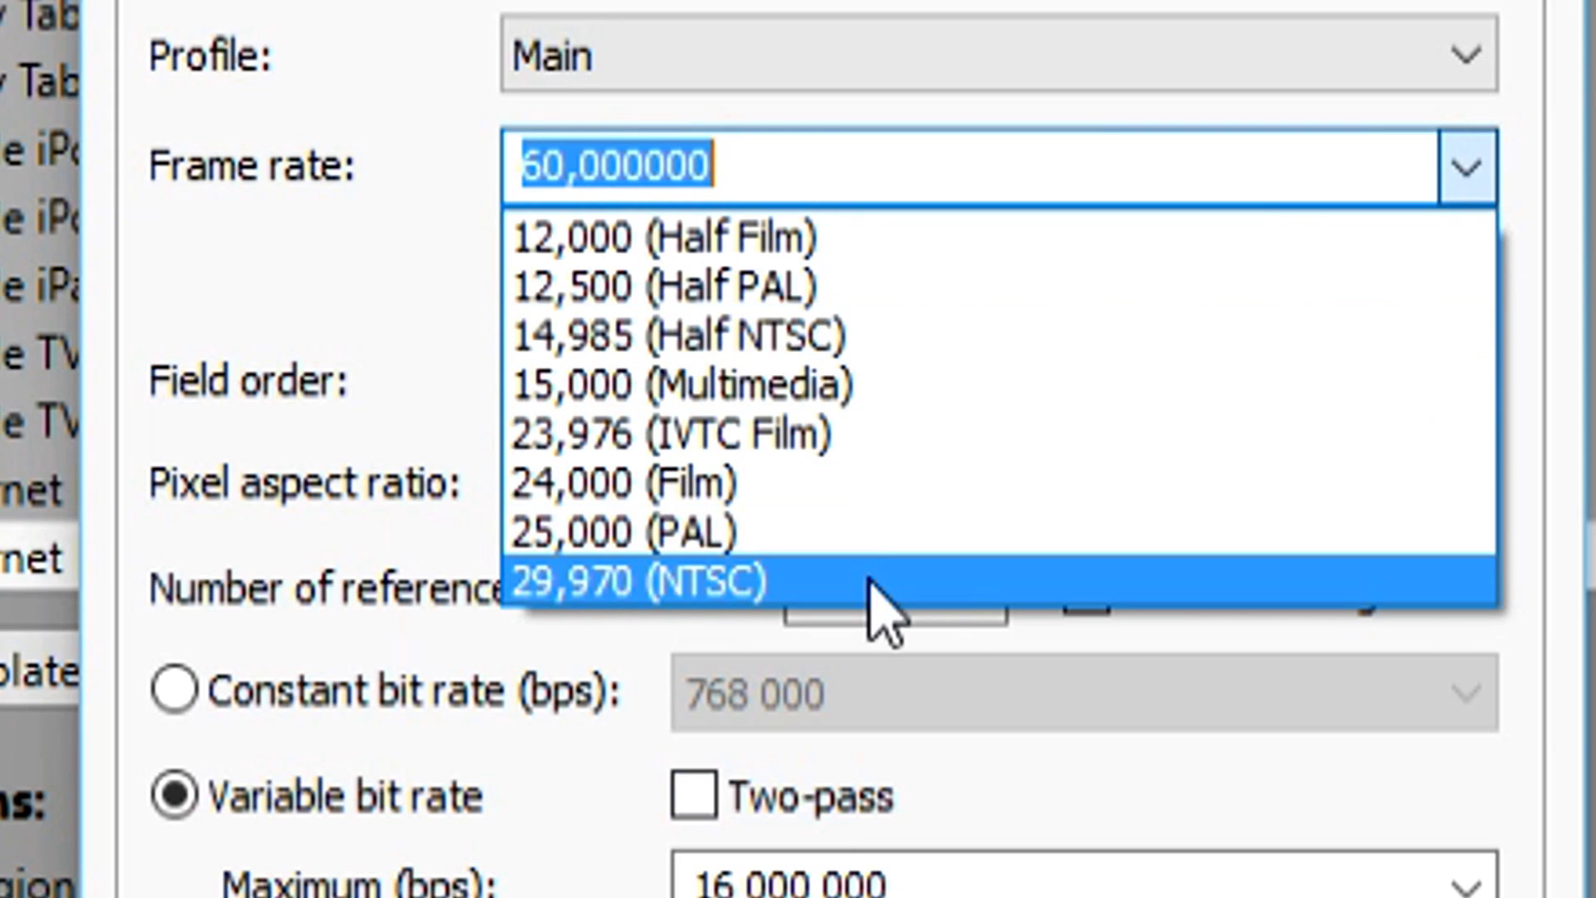
click(815, 480)
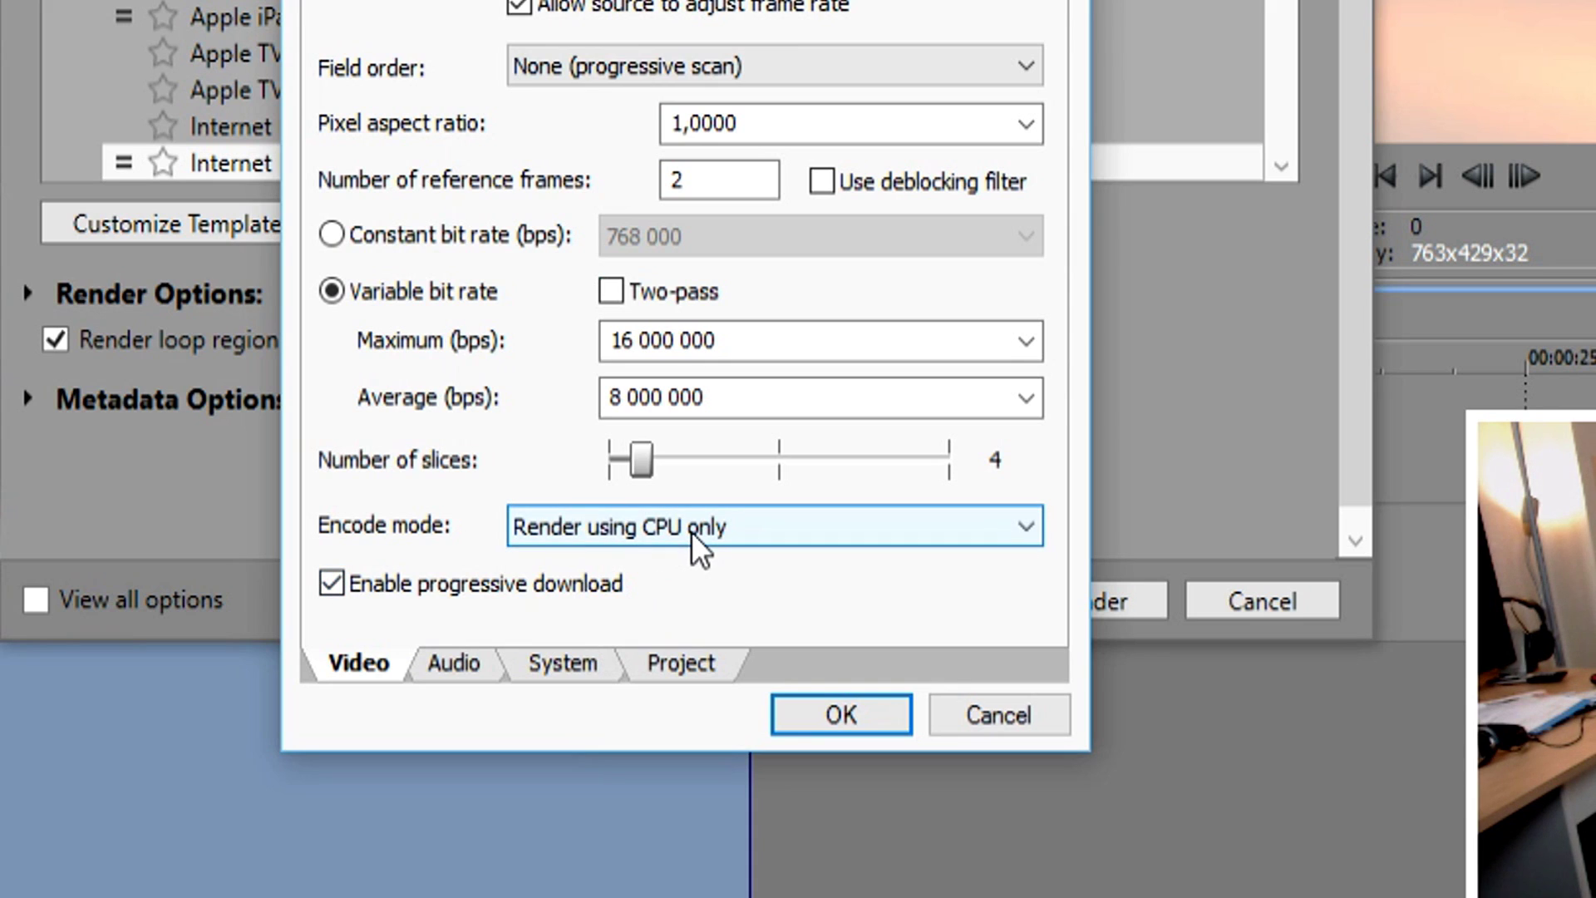
click(681, 537)
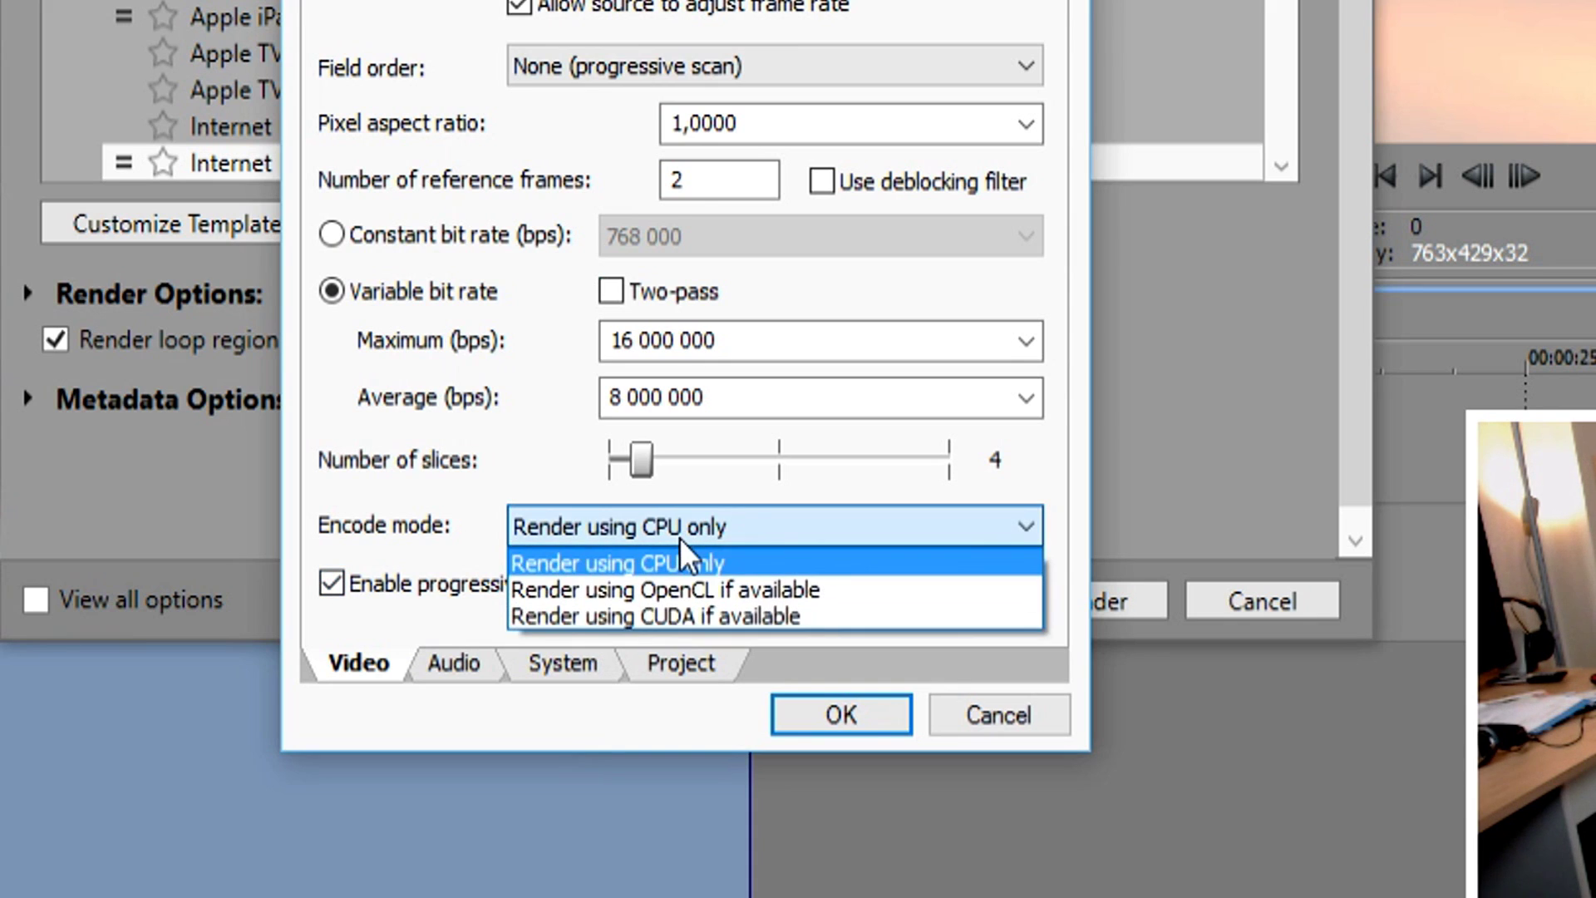
click(702, 548)
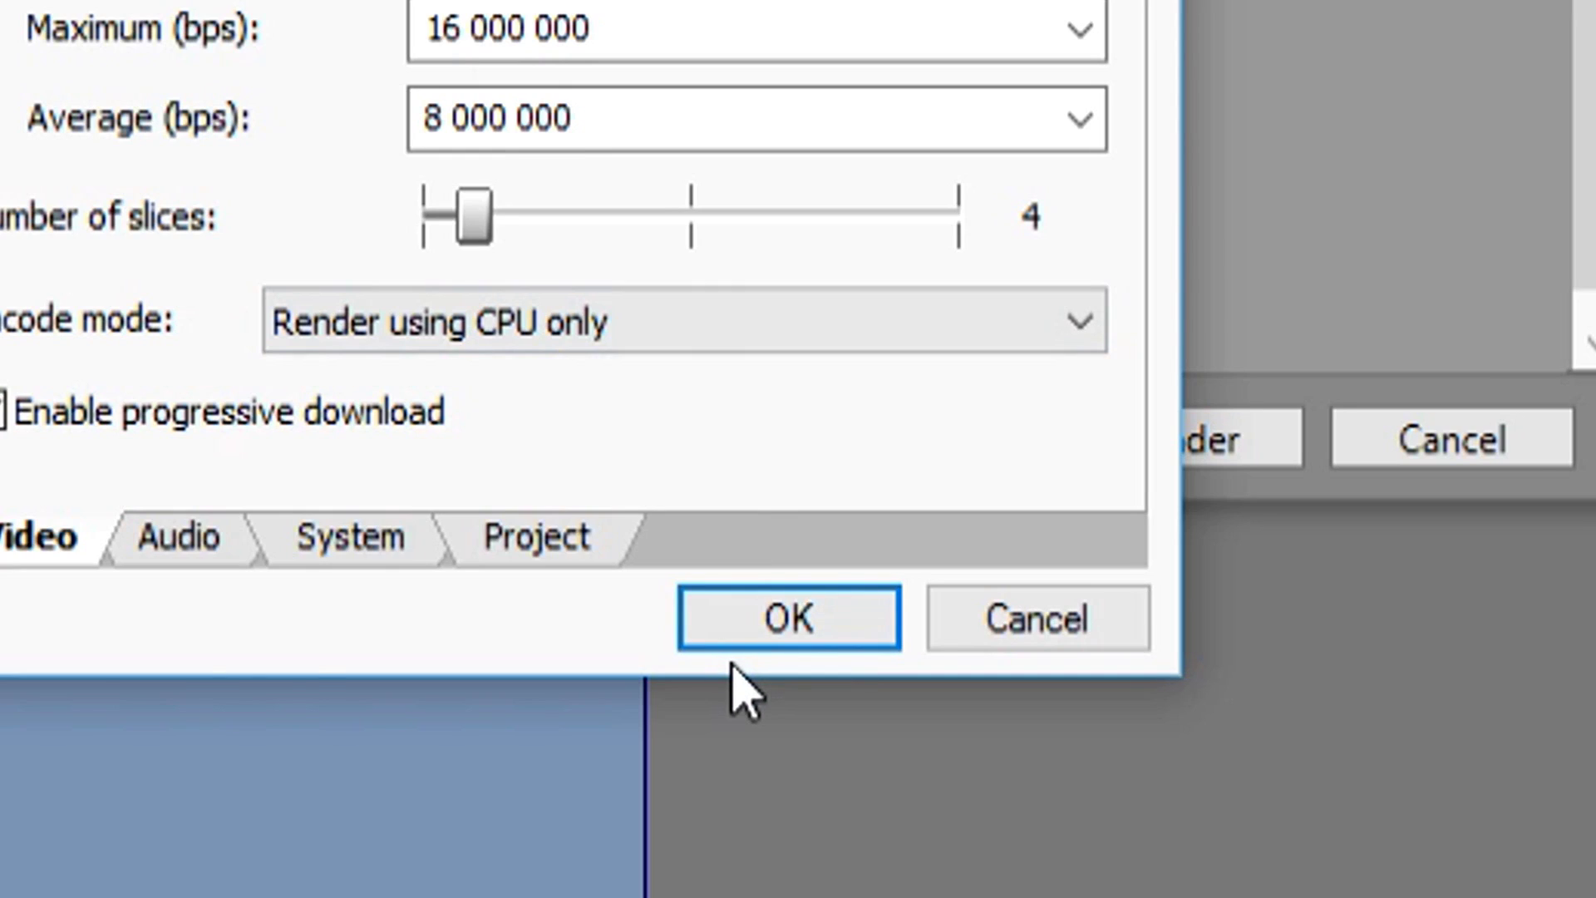
Confirm the custom settings and render the project to Untitled.mp4.
click(736, 642)
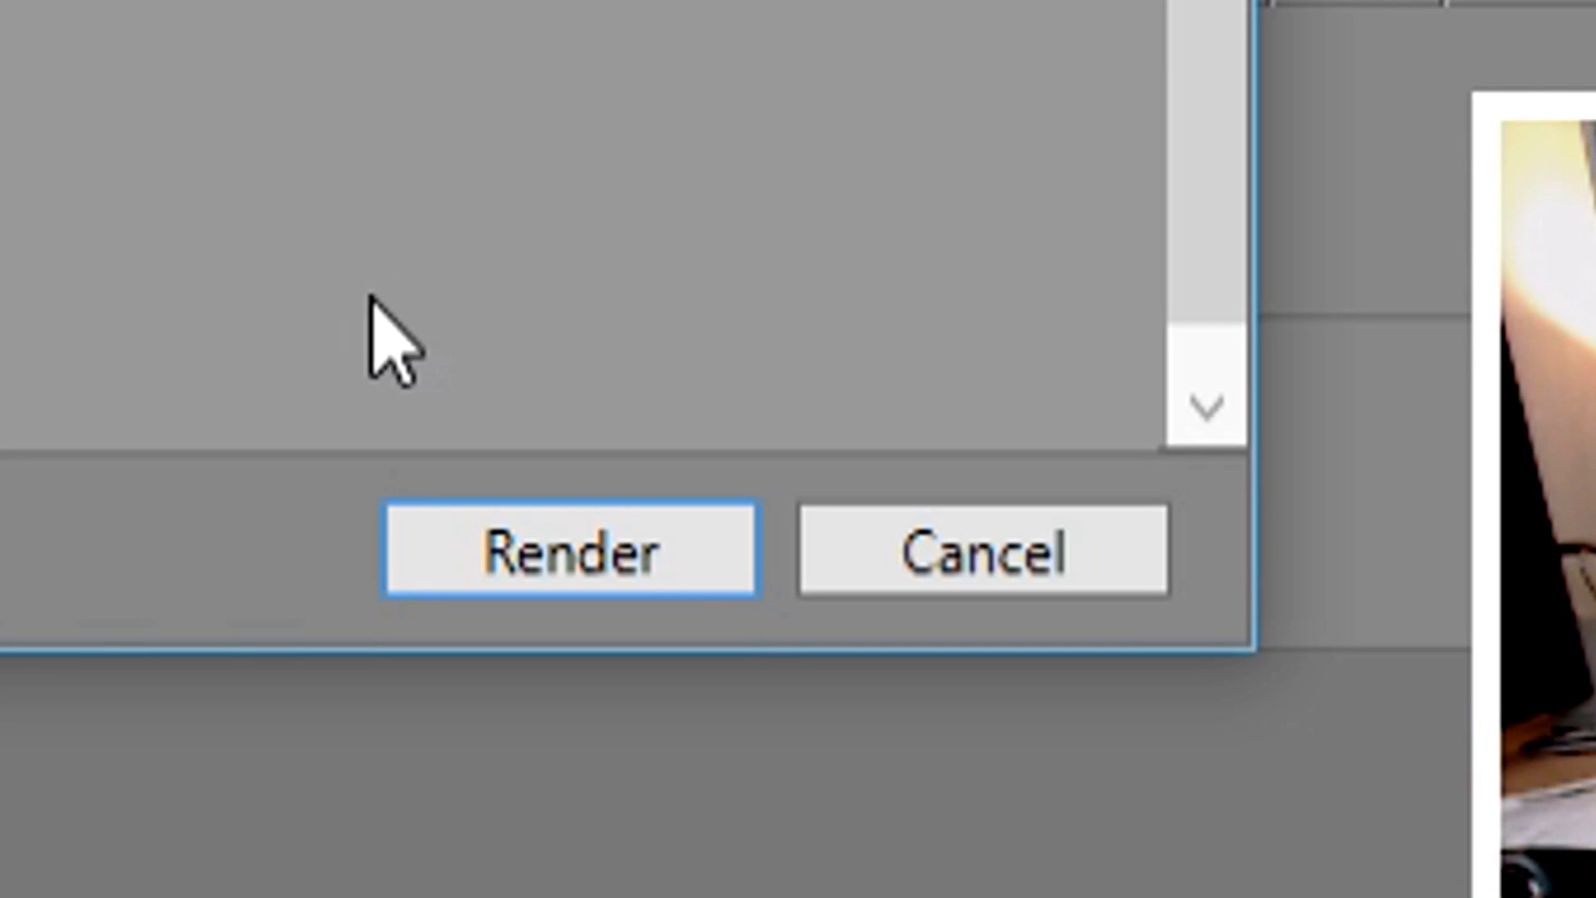
click(465, 565)
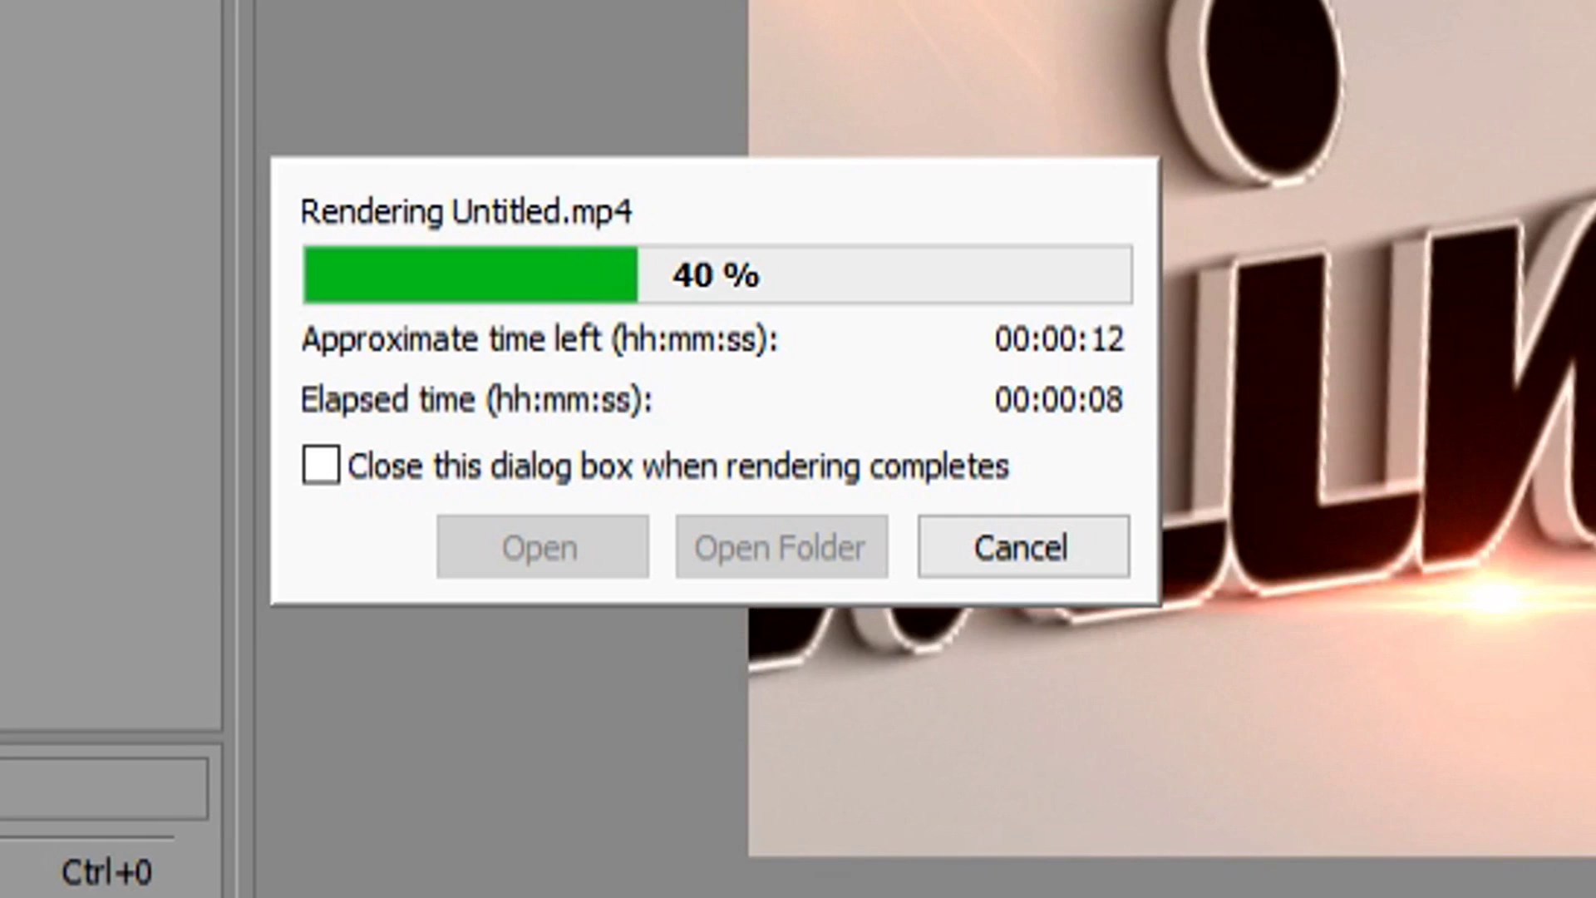